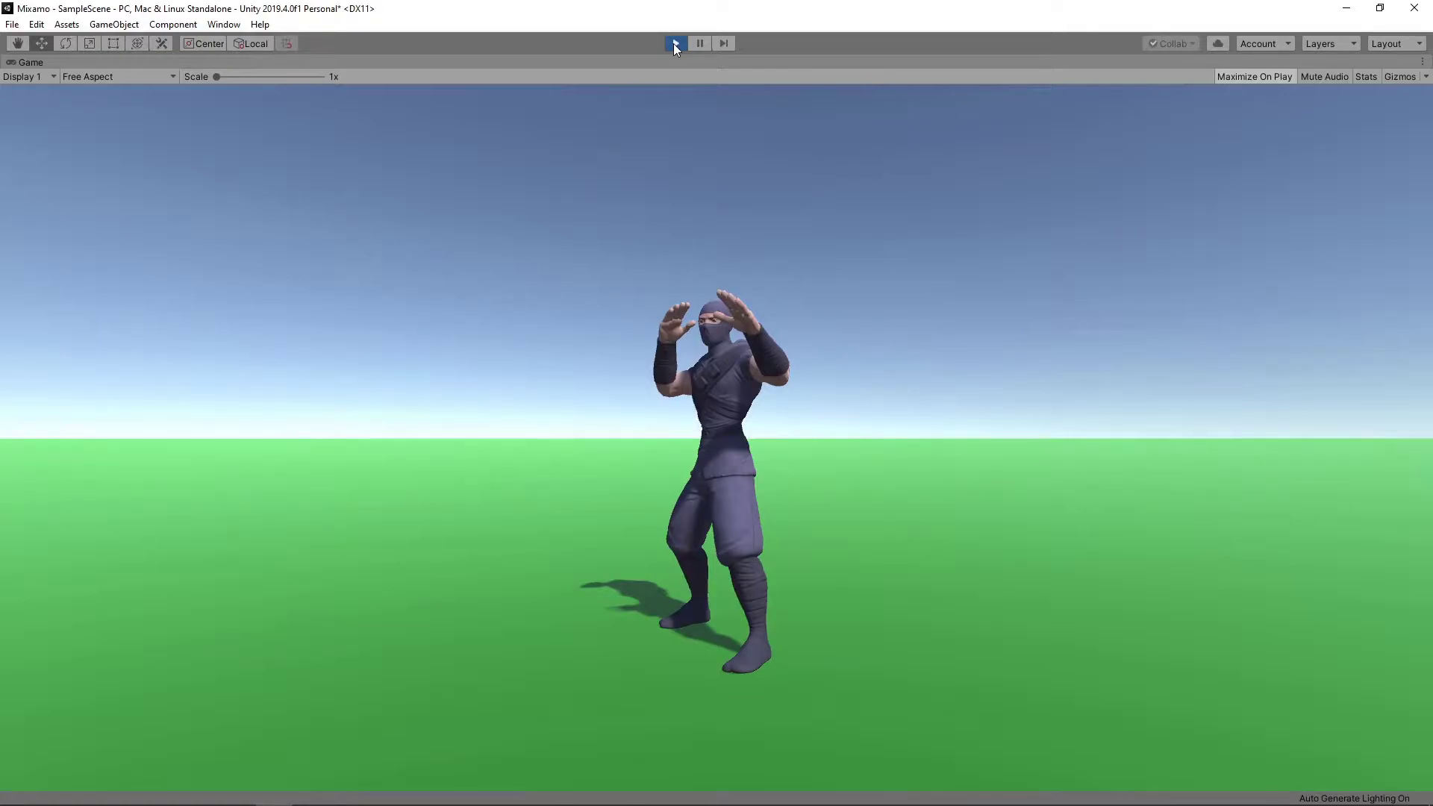
Step: Exit Play mode so the scene shows only the camera, light and green Ground
{"action": "left_click", "coordinate": [674, 44]}
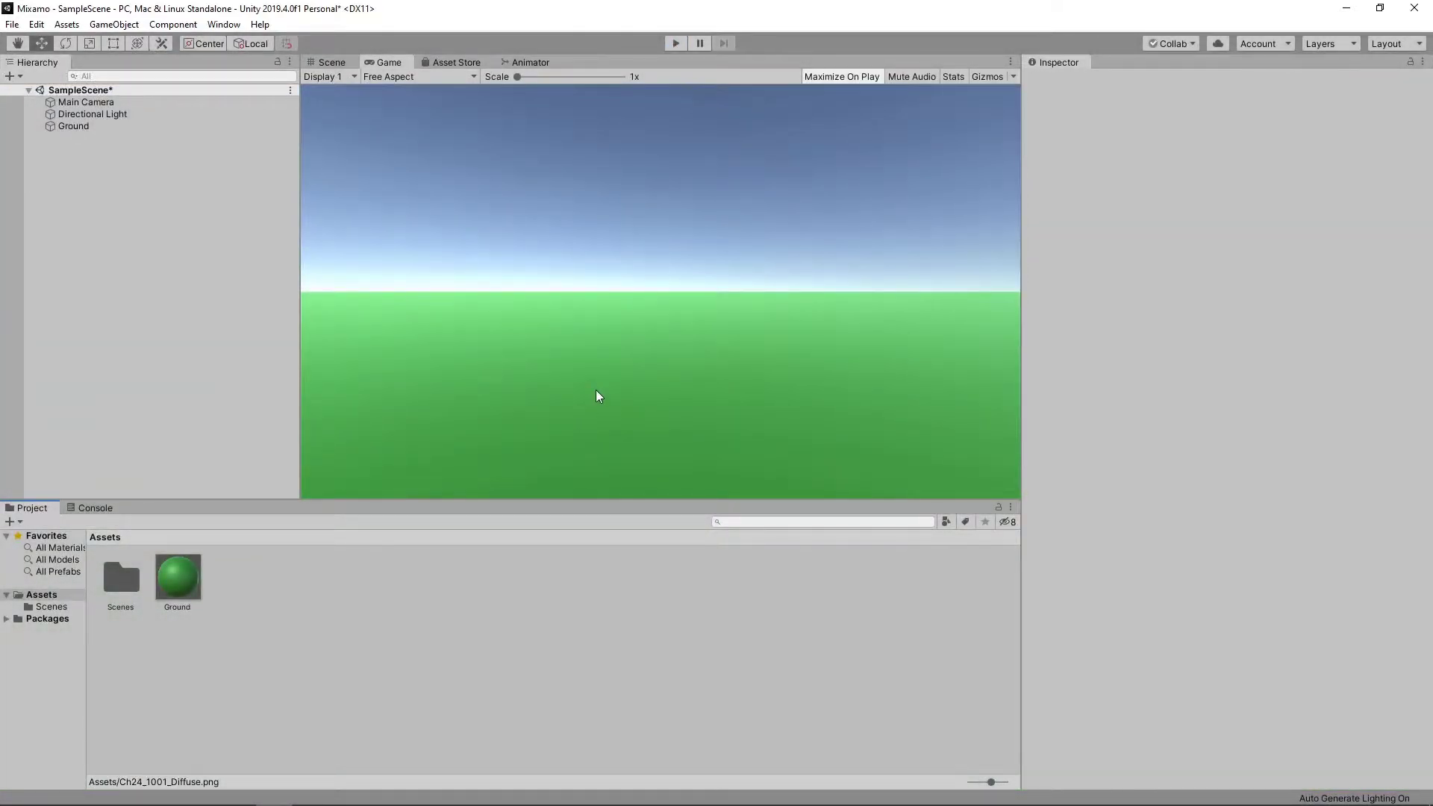
Step: Switch from the Unity editor to the browser showing the Mixamo homepage
{"action": "key", "text": "alt"}
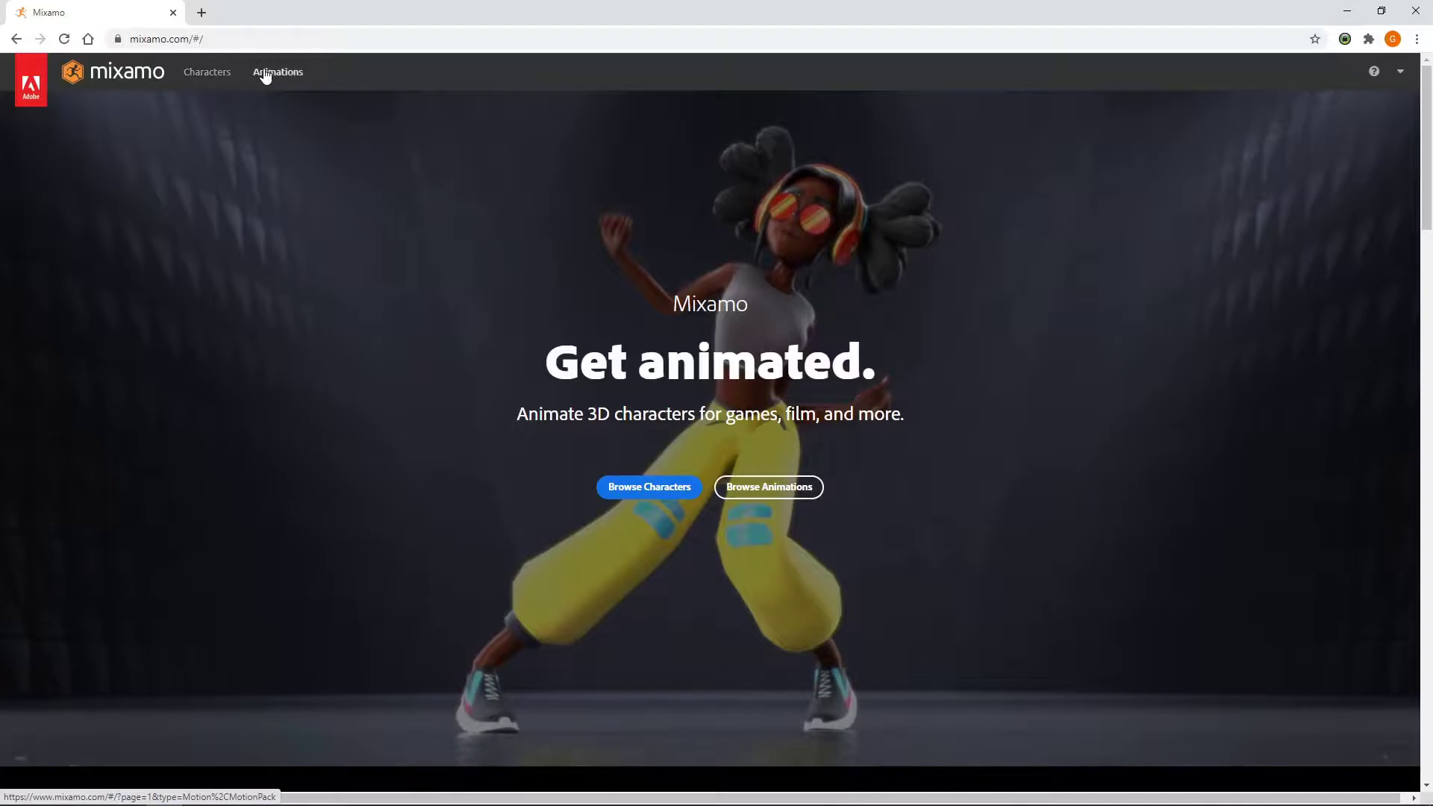
Step: Pick Ninja from the Mixamo Characters library and use it in place of Y Bot
{"action": "left_click", "coordinate": [214, 78]}
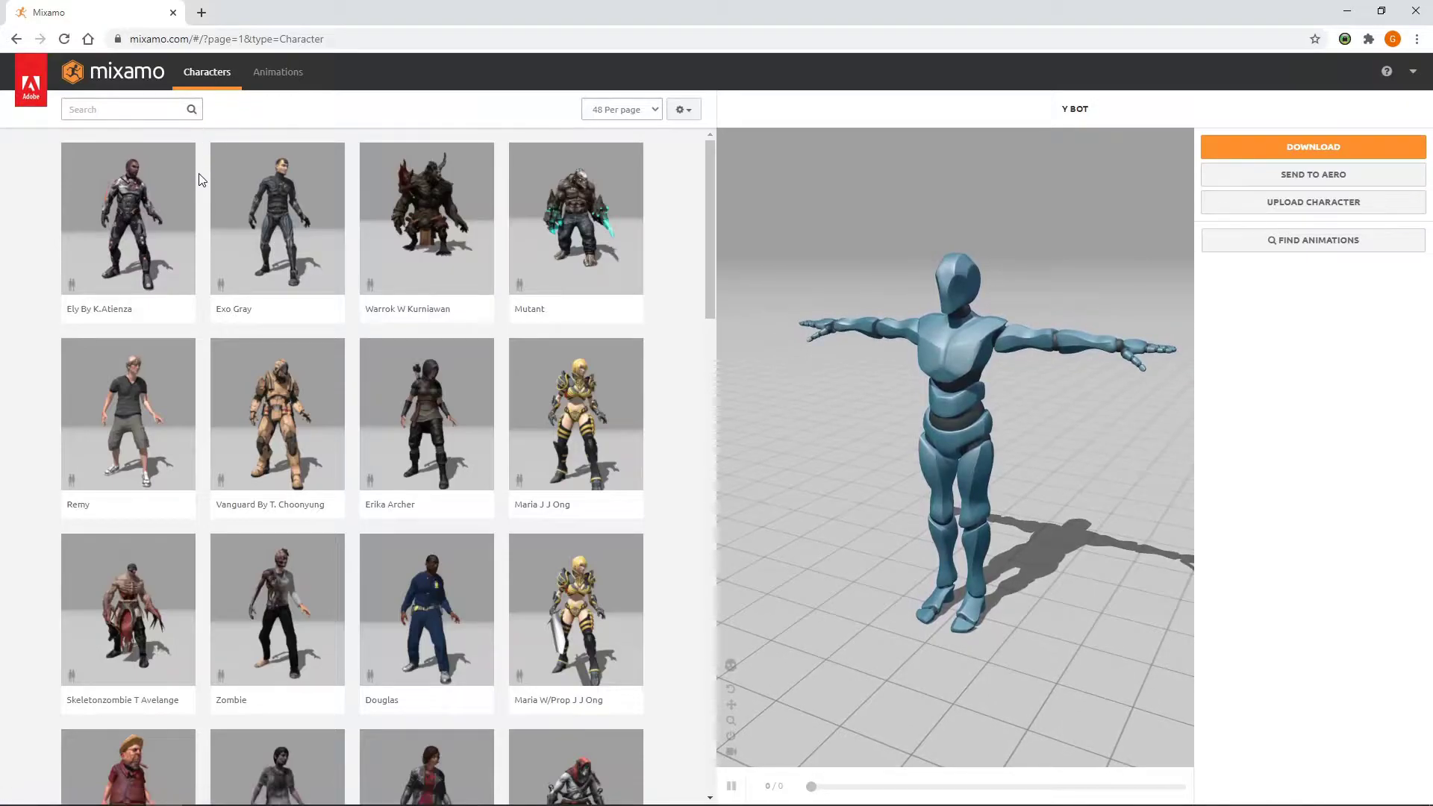
{"action": "scroll", "coordinate": [202, 191], "scroll_direction": "down", "scroll_amount": 1}
{"action": "scroll", "coordinate": [202, 191], "scroll_direction": "down", "scroll_amount": 6}
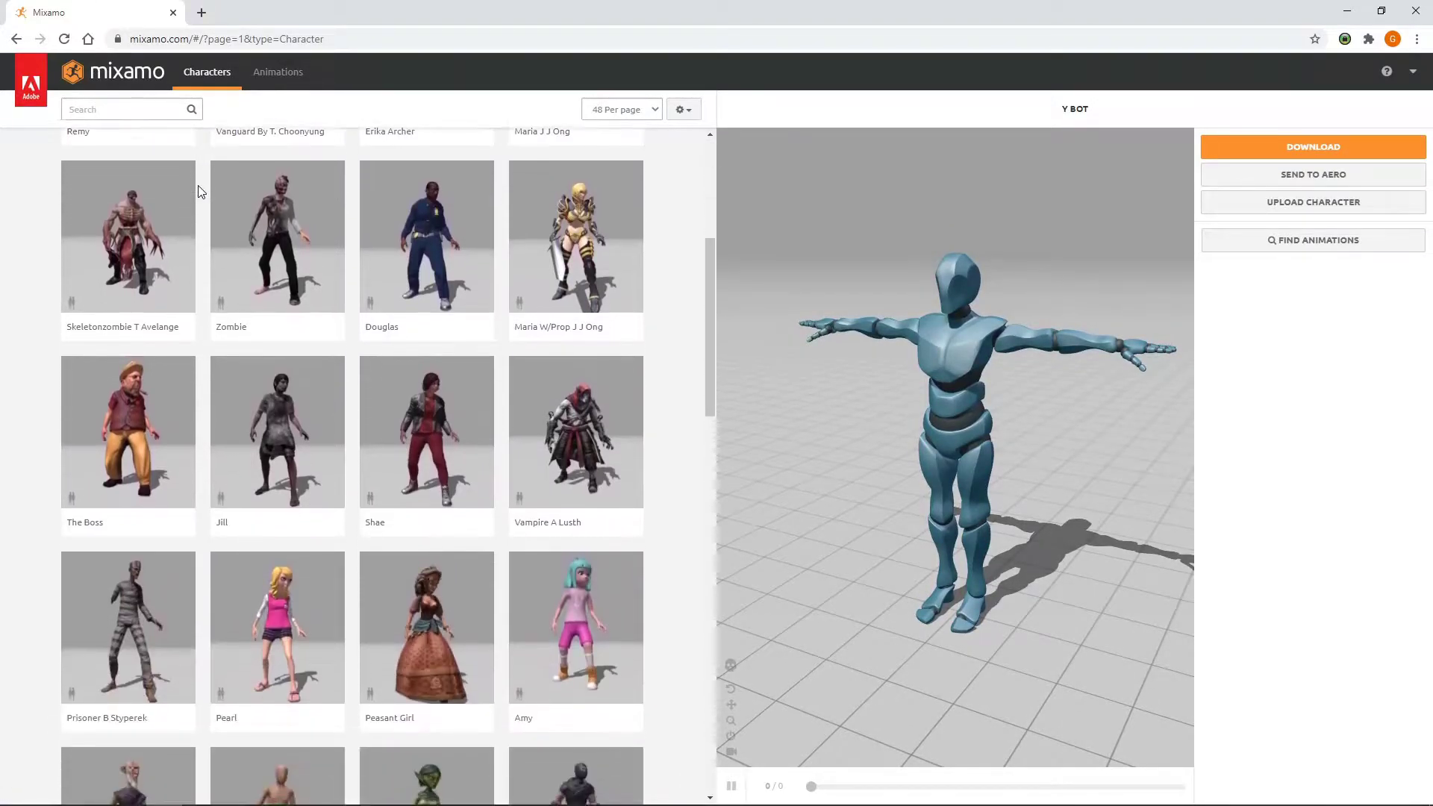
{"action": "scroll", "coordinate": [202, 191], "scroll_direction": "down", "scroll_amount": 3}
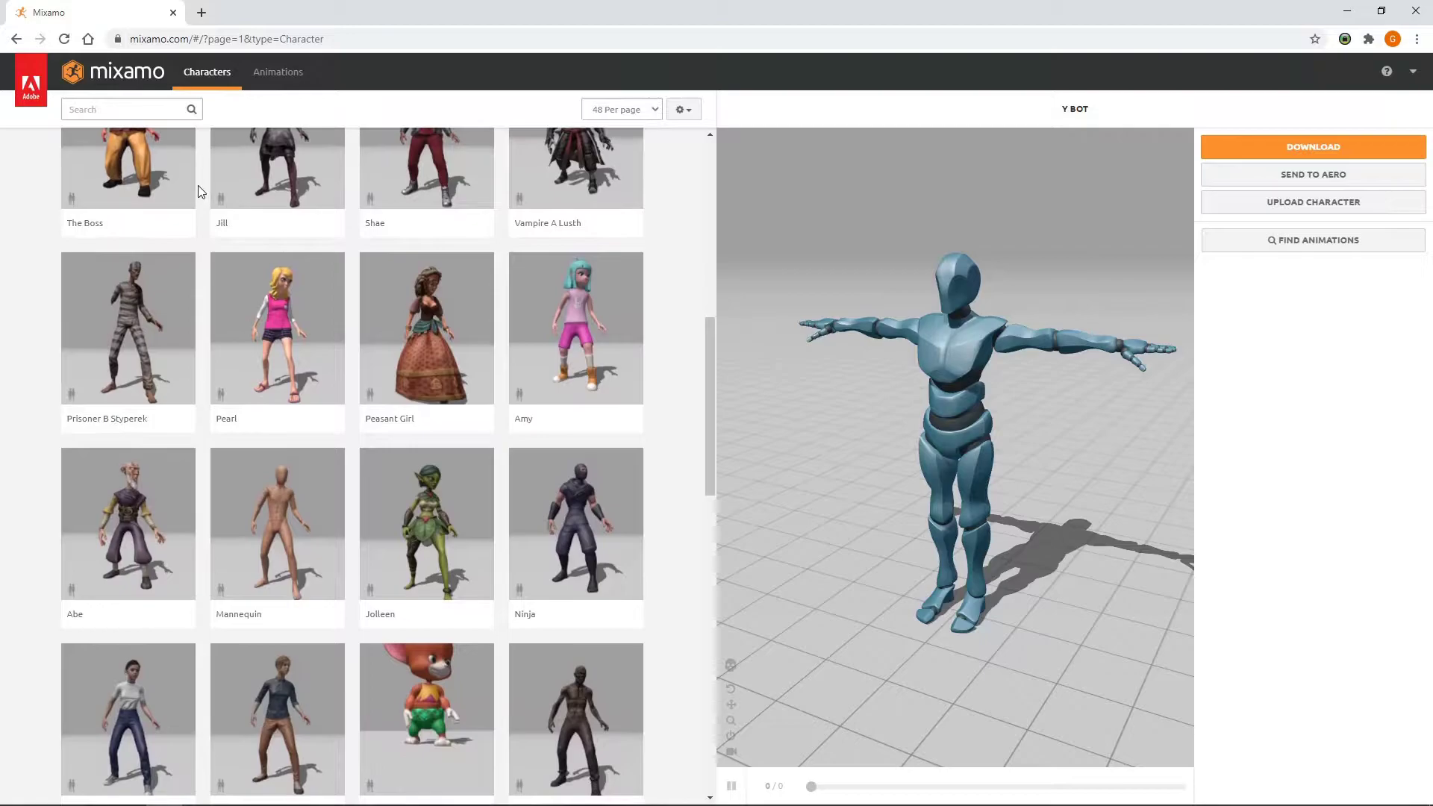
{"action": "scroll", "coordinate": [398, 280], "scroll_direction": "down", "scroll_amount": 3}
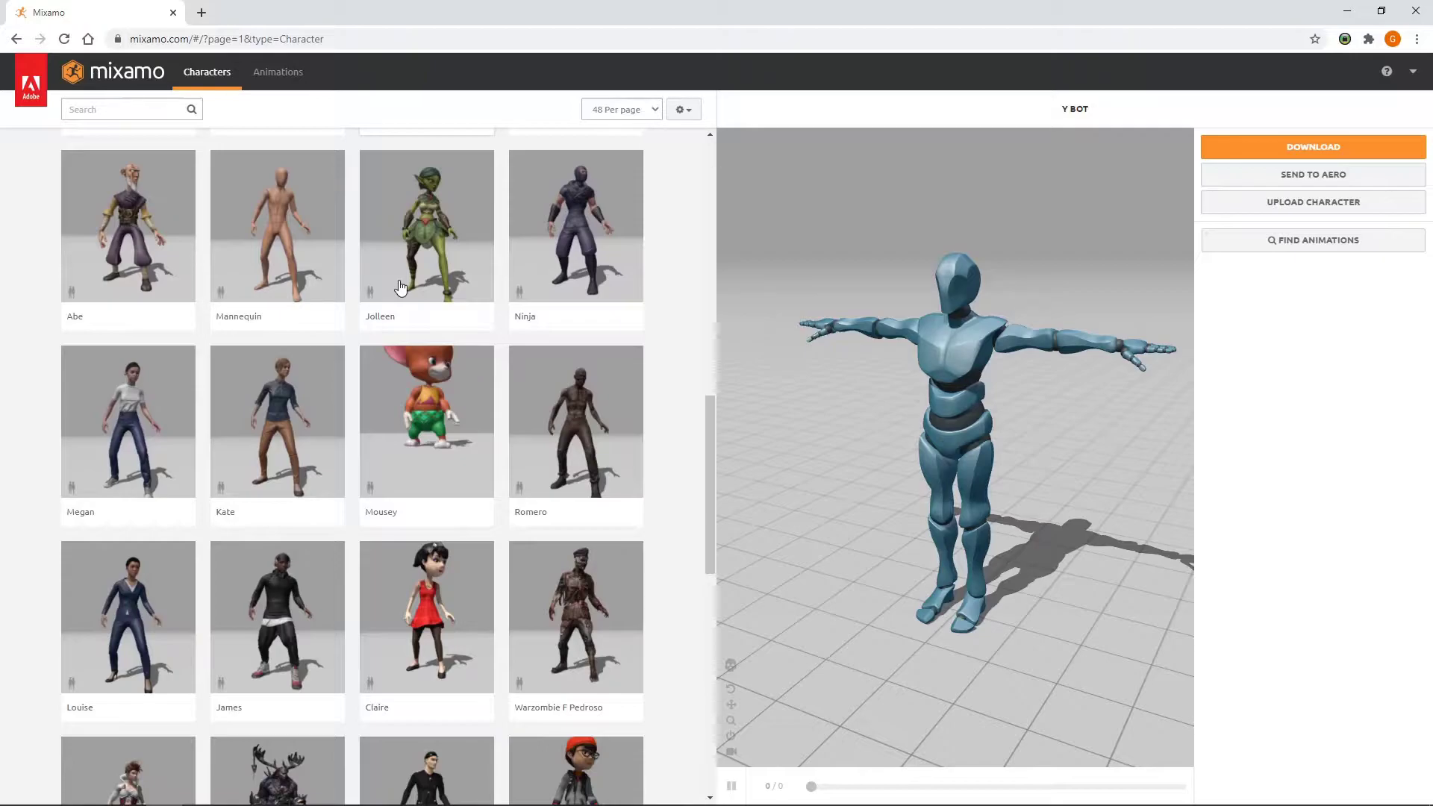
{"action": "left_click", "coordinate": [400, 287]}
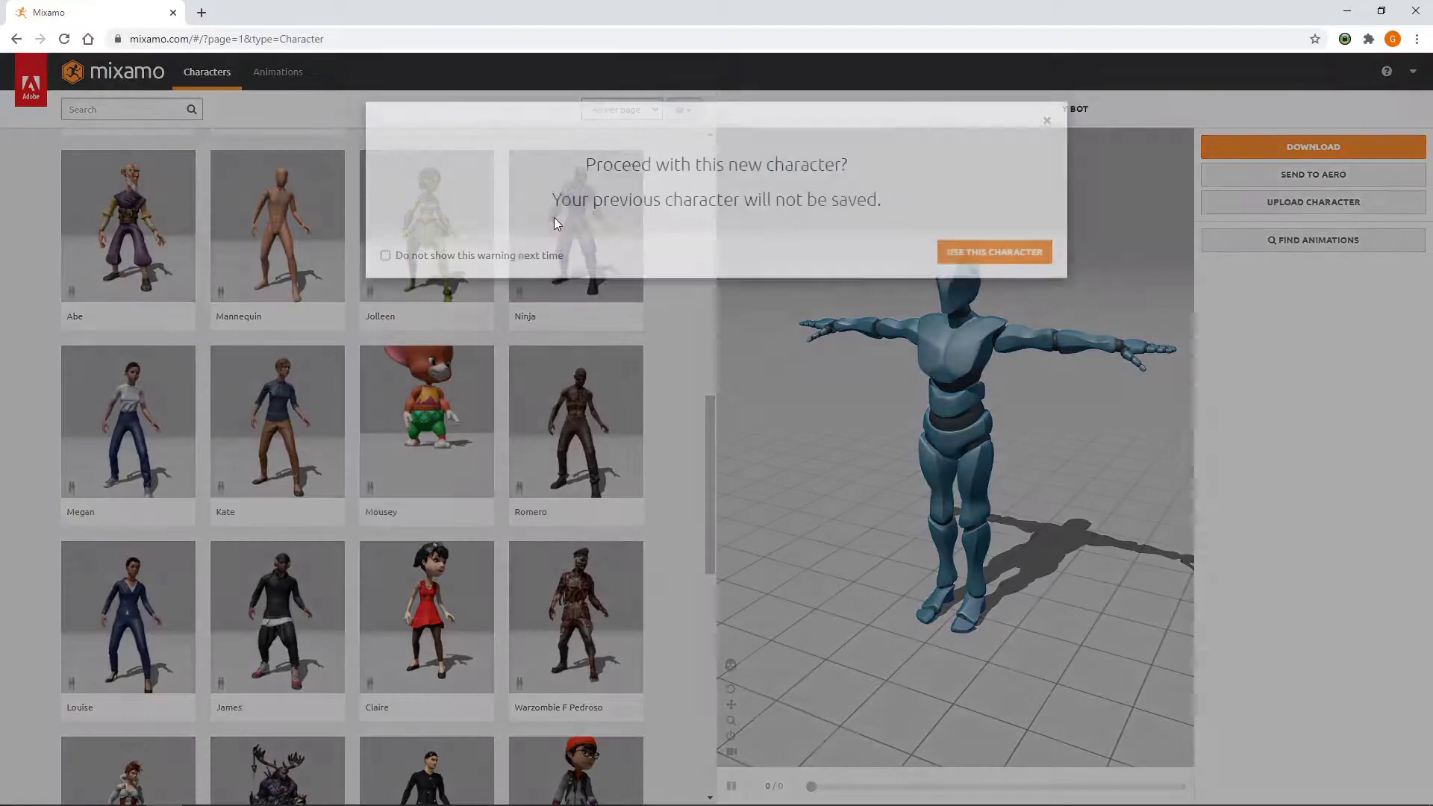
{"action": "left_click", "coordinate": [986, 278]}
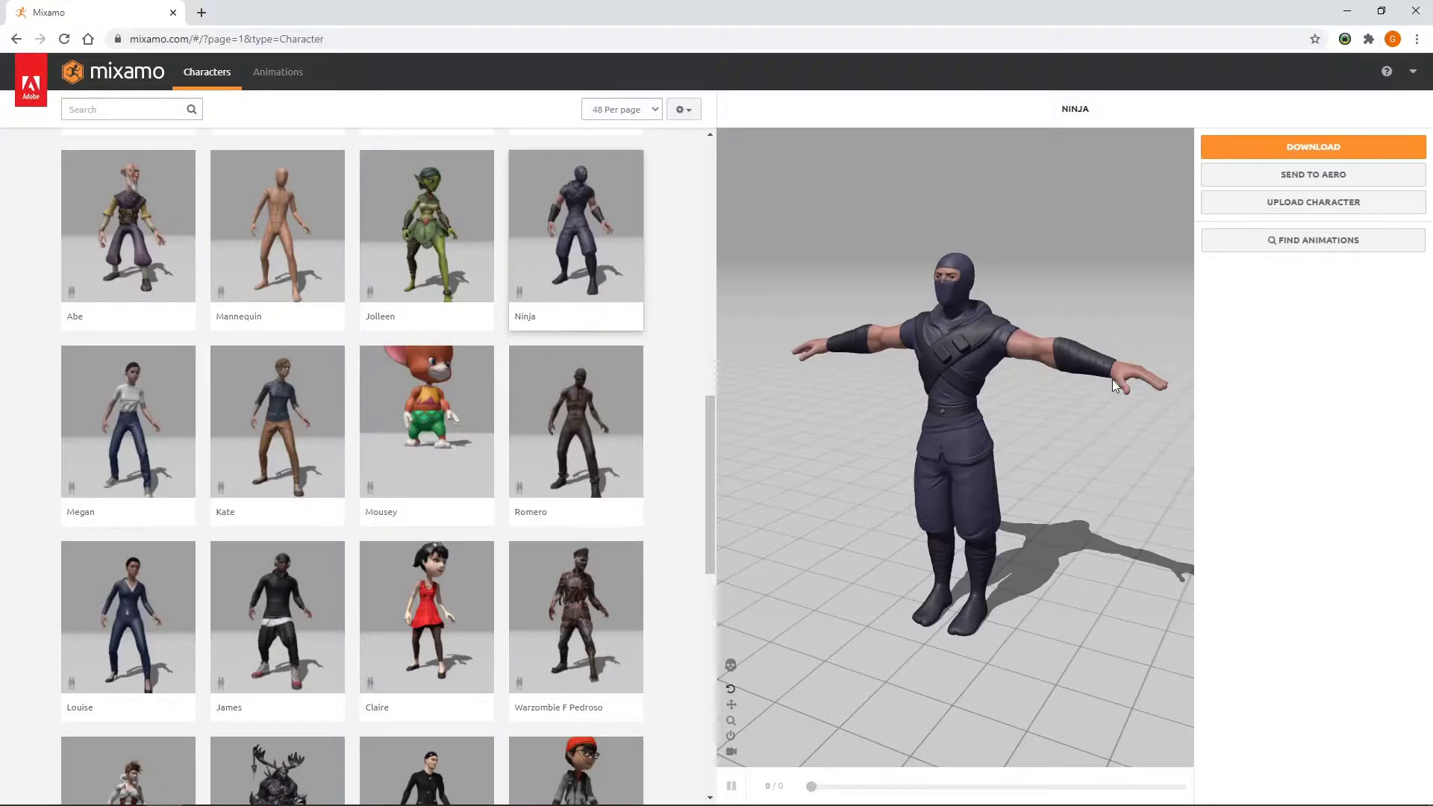
Step: Download the Ninja in FBX for Unity format, saved as Ninja.fbx in the project's Assets folder
{"action": "left_click", "coordinate": [1328, 142]}
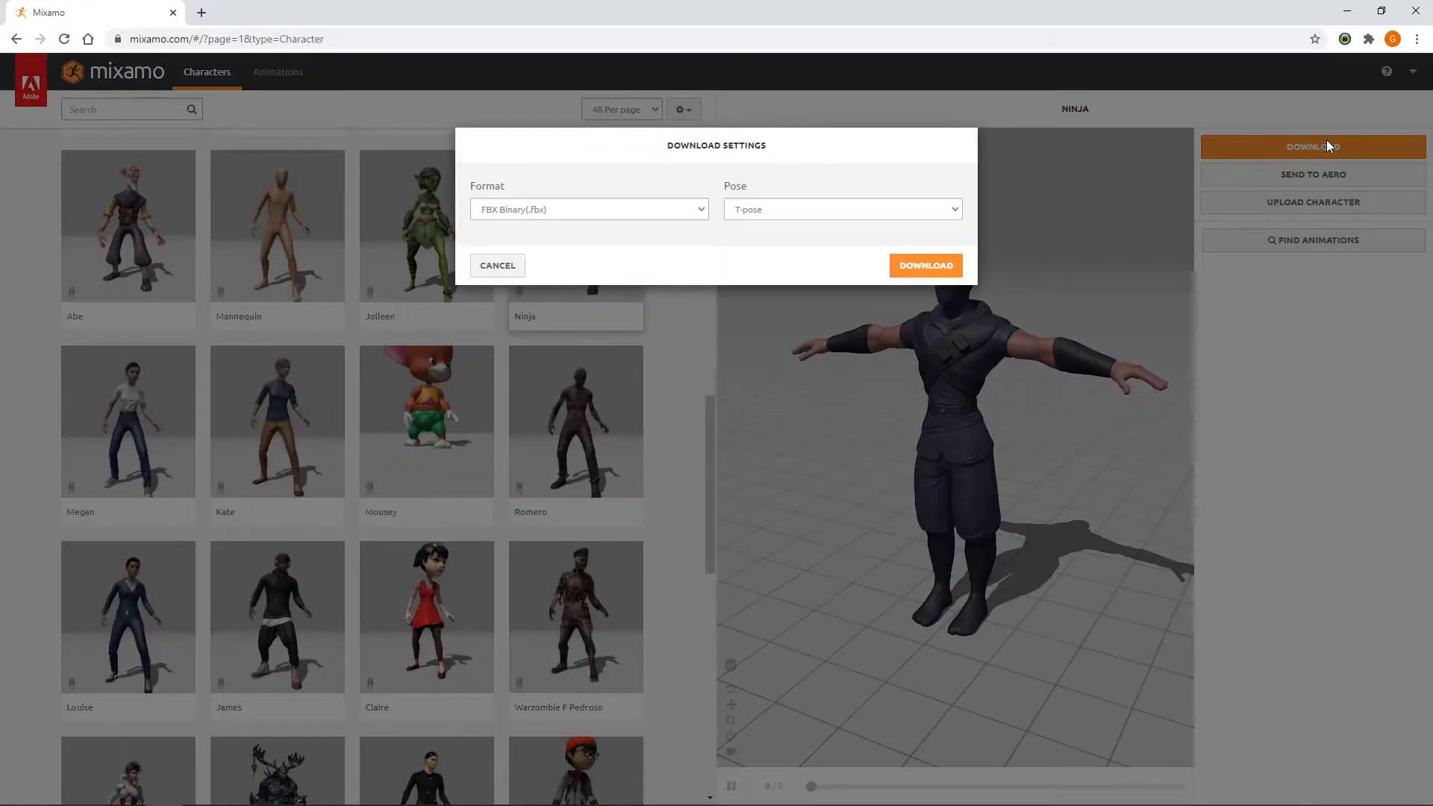
{"action": "left_click", "coordinate": [687, 209]}
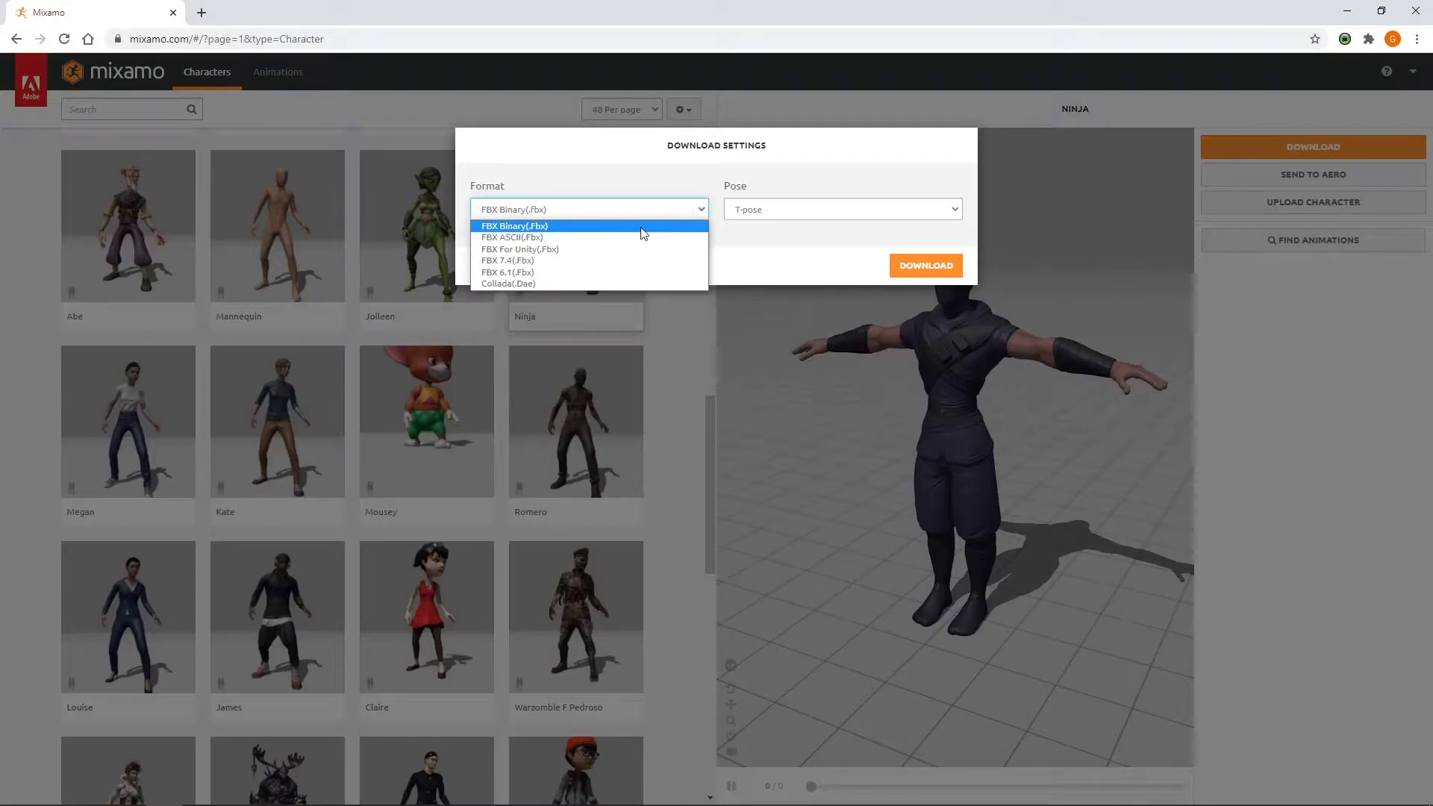
{"action": "left_click", "coordinate": [631, 251]}
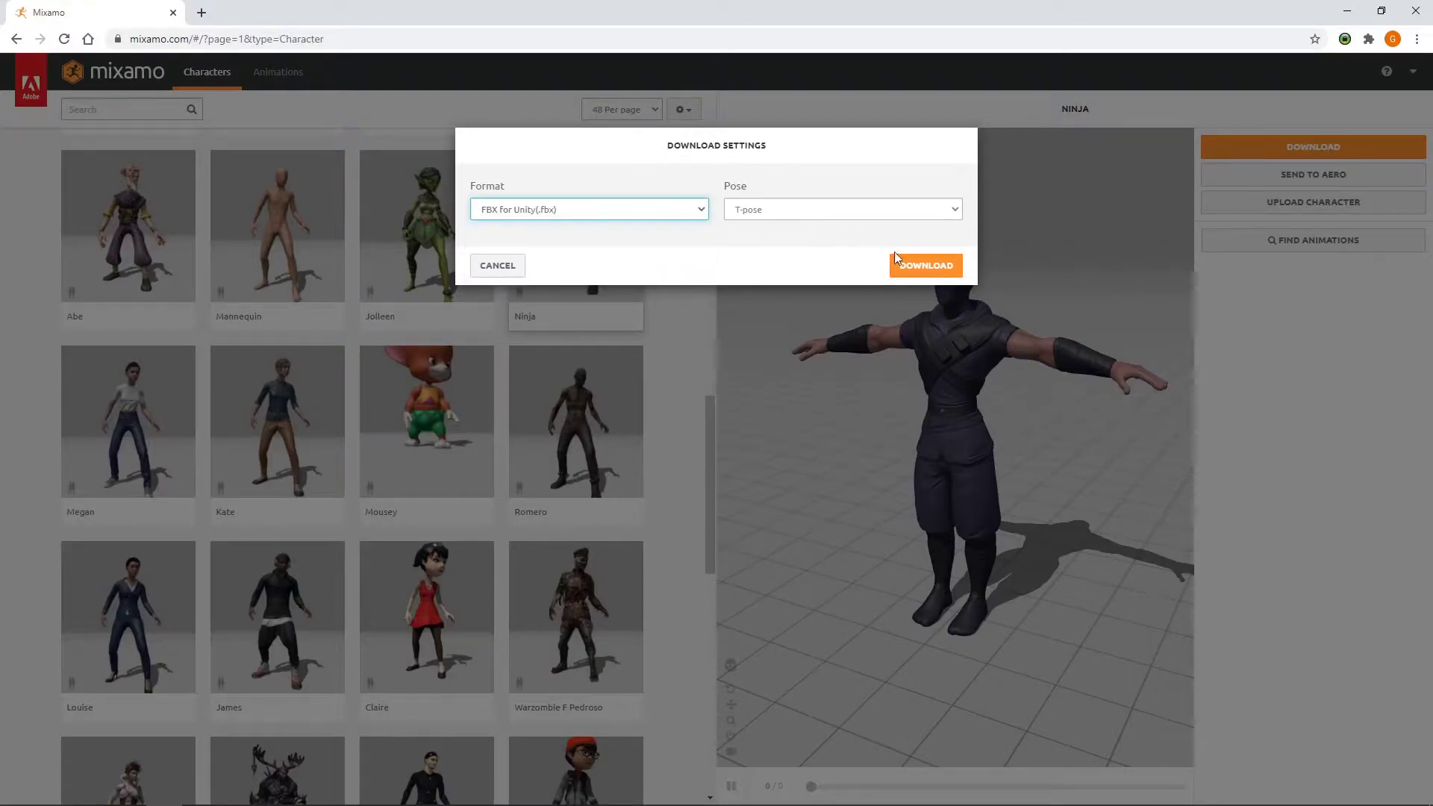
{"action": "left_click", "coordinate": [909, 269]}
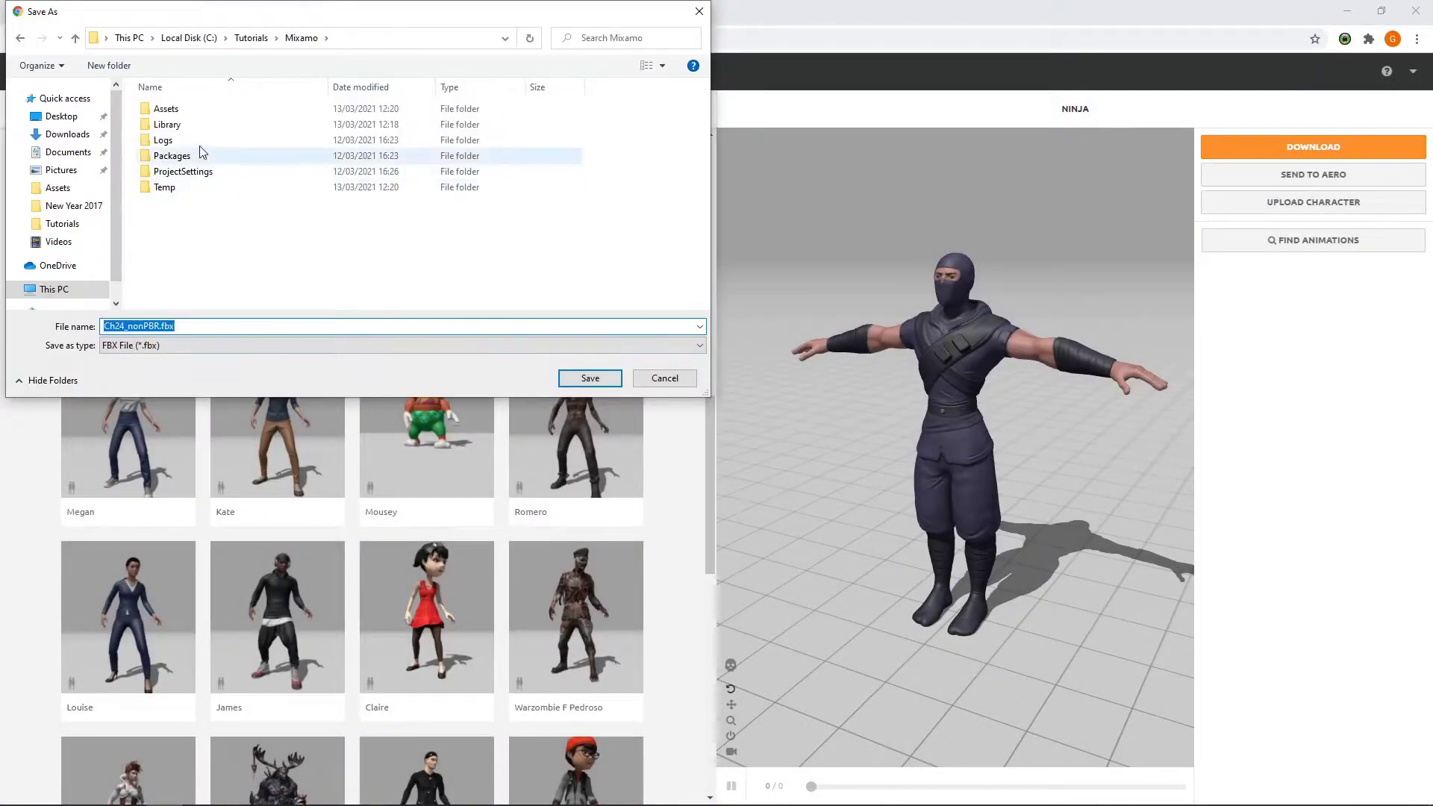
{"action": "double_click", "coordinate": [187, 110]}
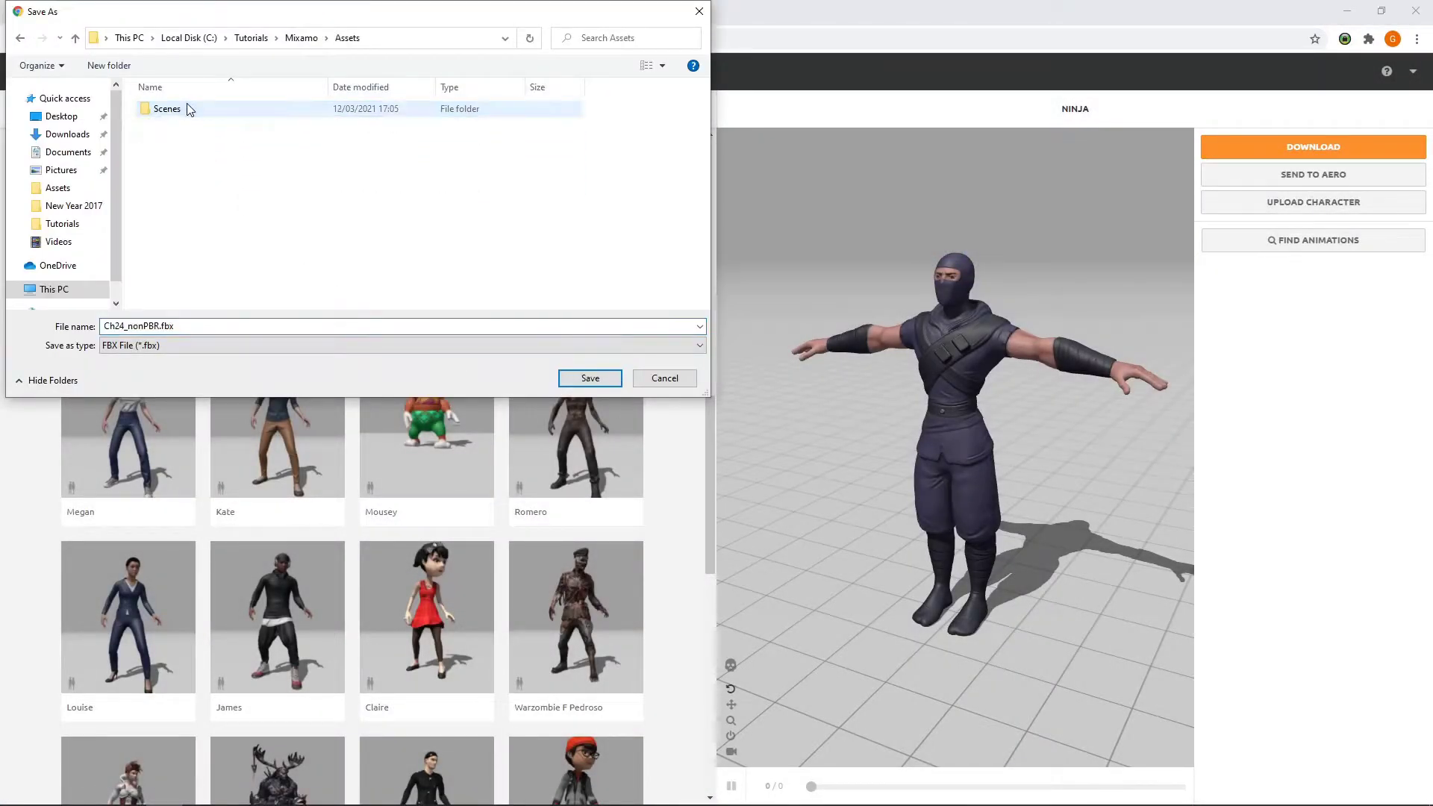
{"action": "double_click", "coordinate": [172, 325]}
{"action": "type", "text": "Ninja"}
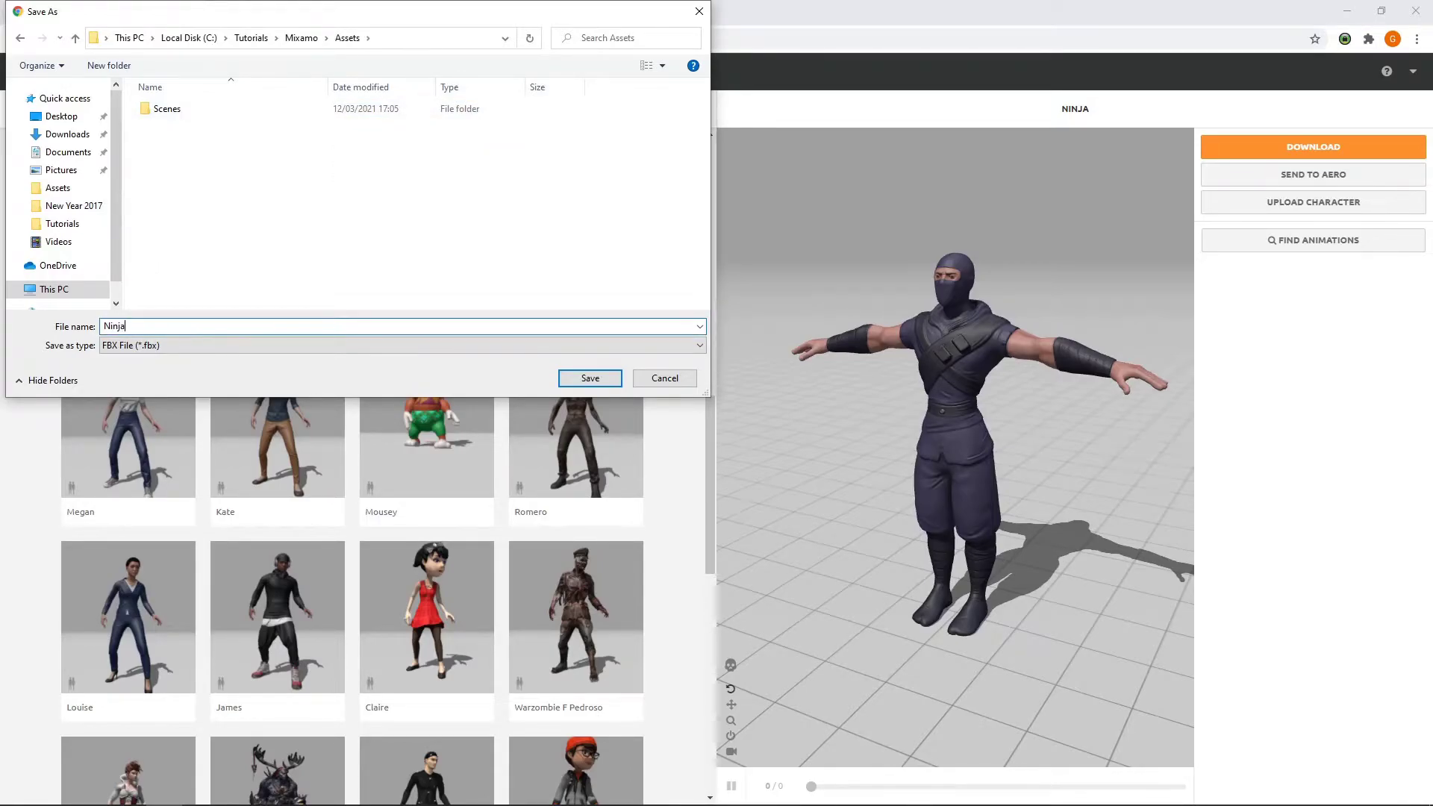
{"action": "left_click", "coordinate": [582, 379]}
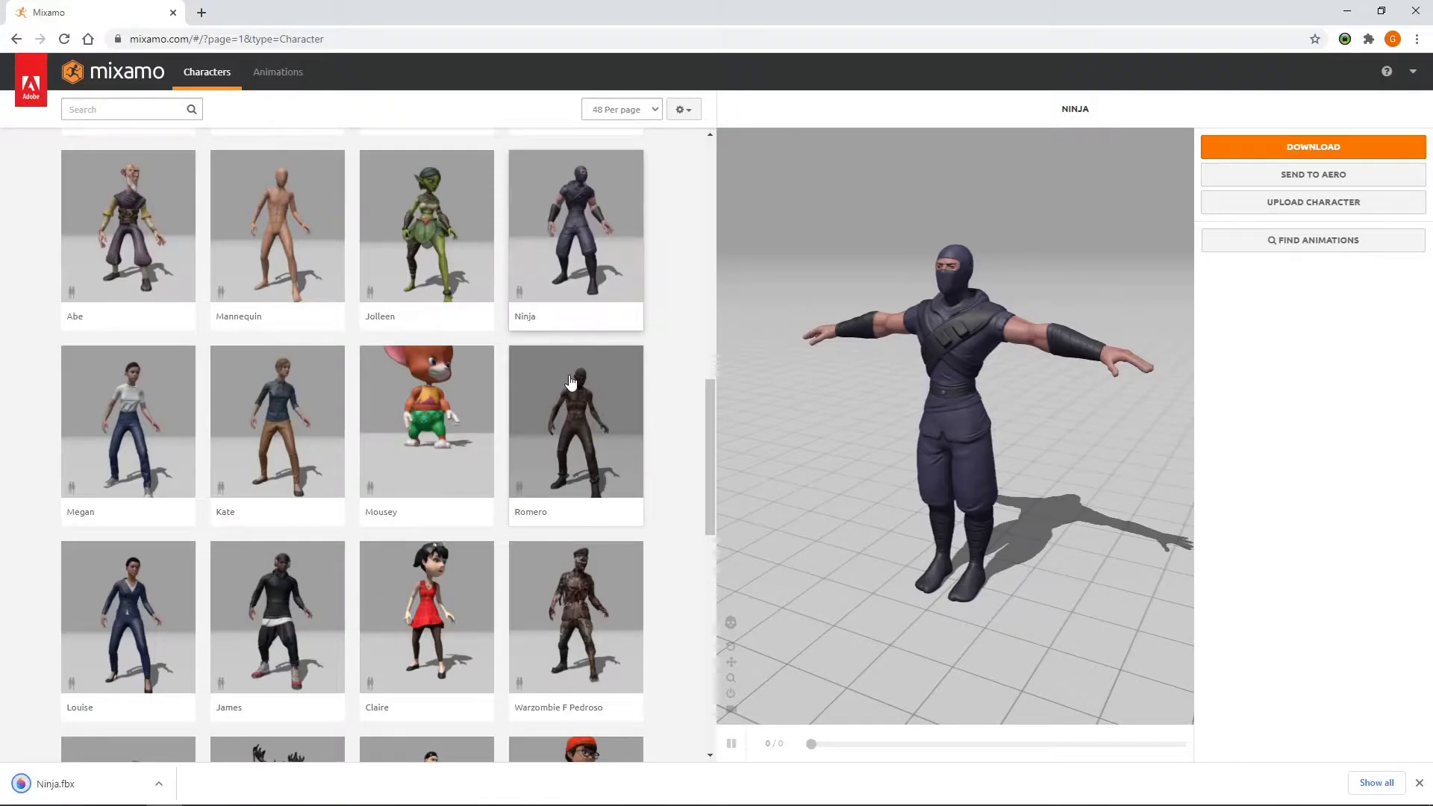
Step: Back in Unity, drag the Ninja model from Assets into the Scene view
{"action": "key", "text": "alt+Tab"}
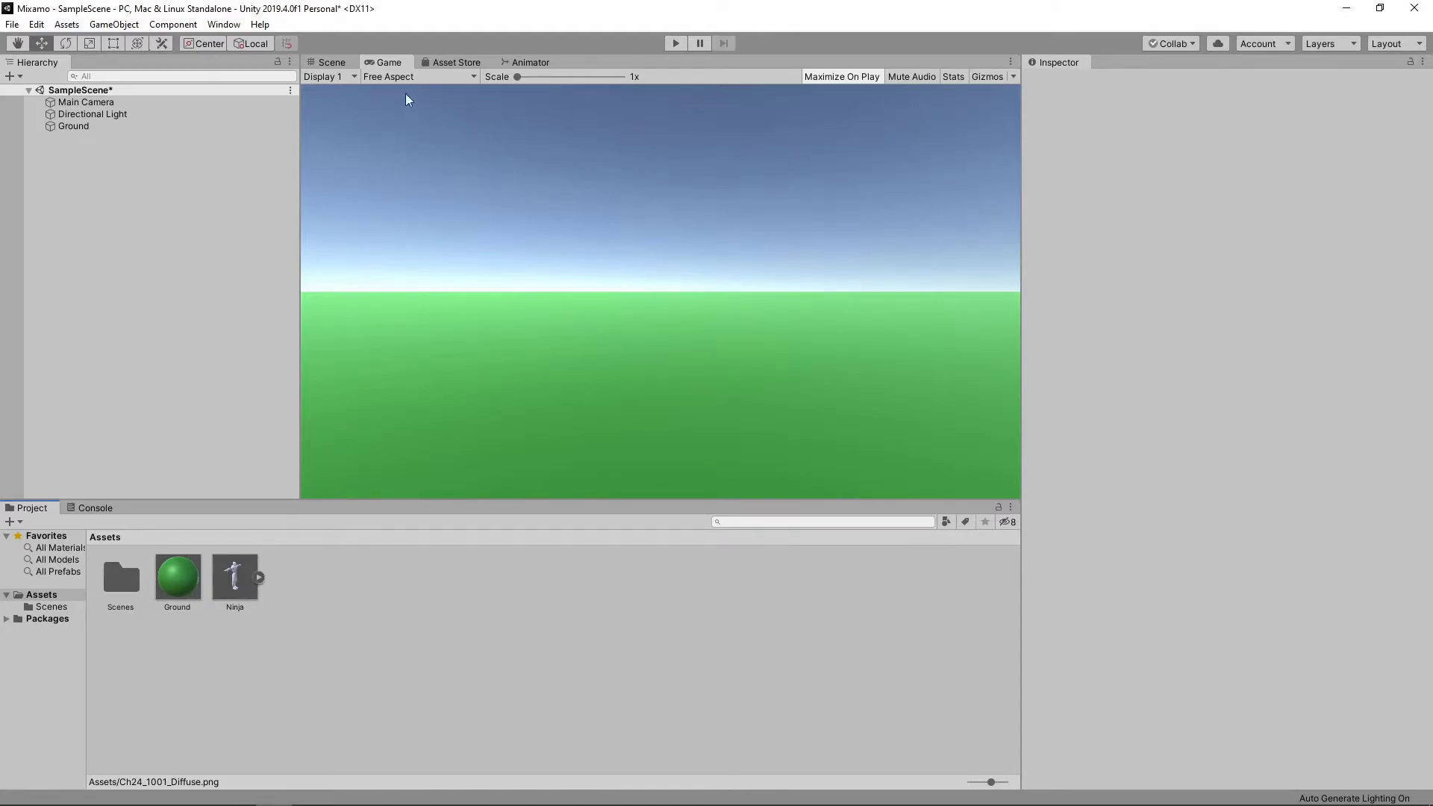
{"action": "left_click", "coordinate": [332, 63]}
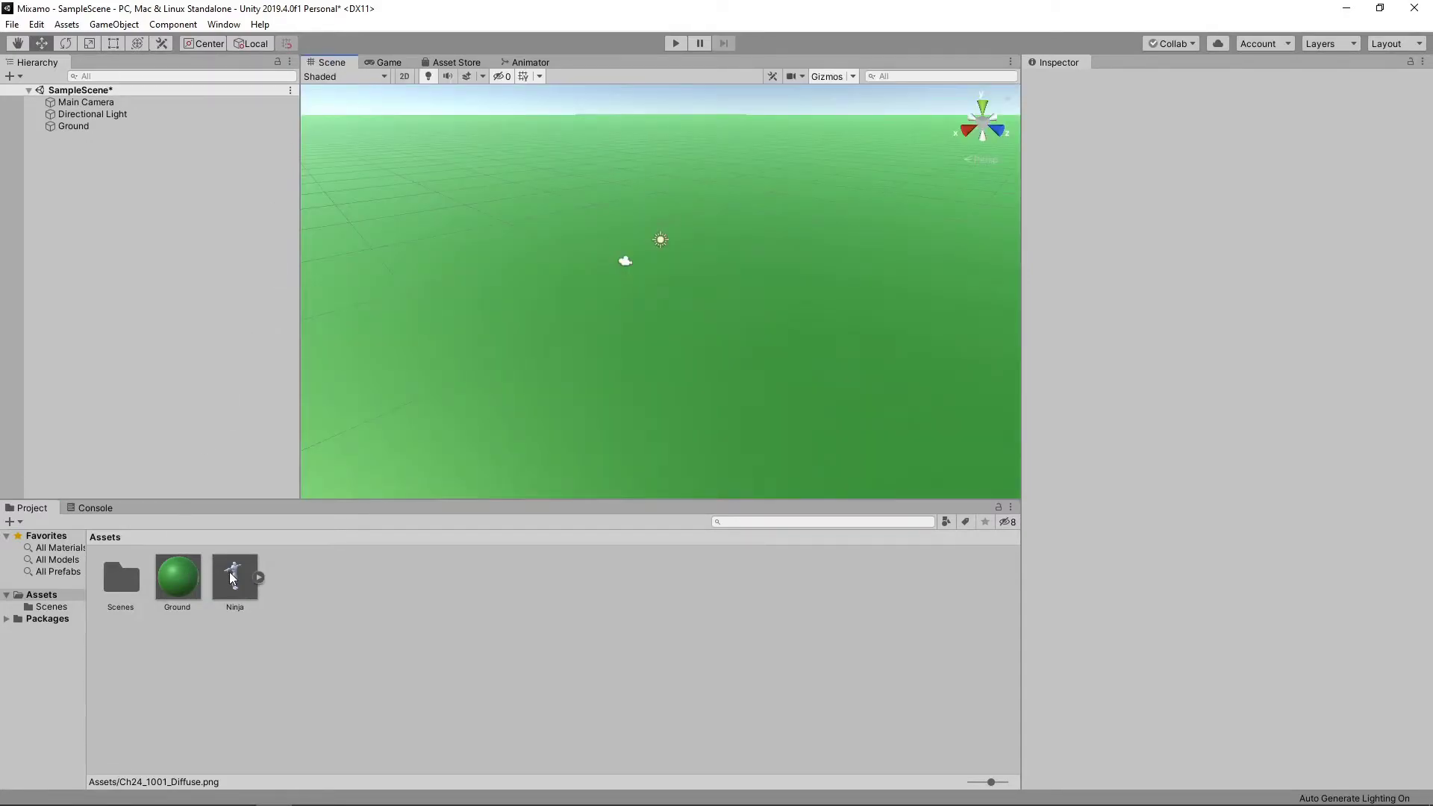
{"action": "left_click_drag", "start_coordinate": [230, 571], "coordinate": [661, 289]}
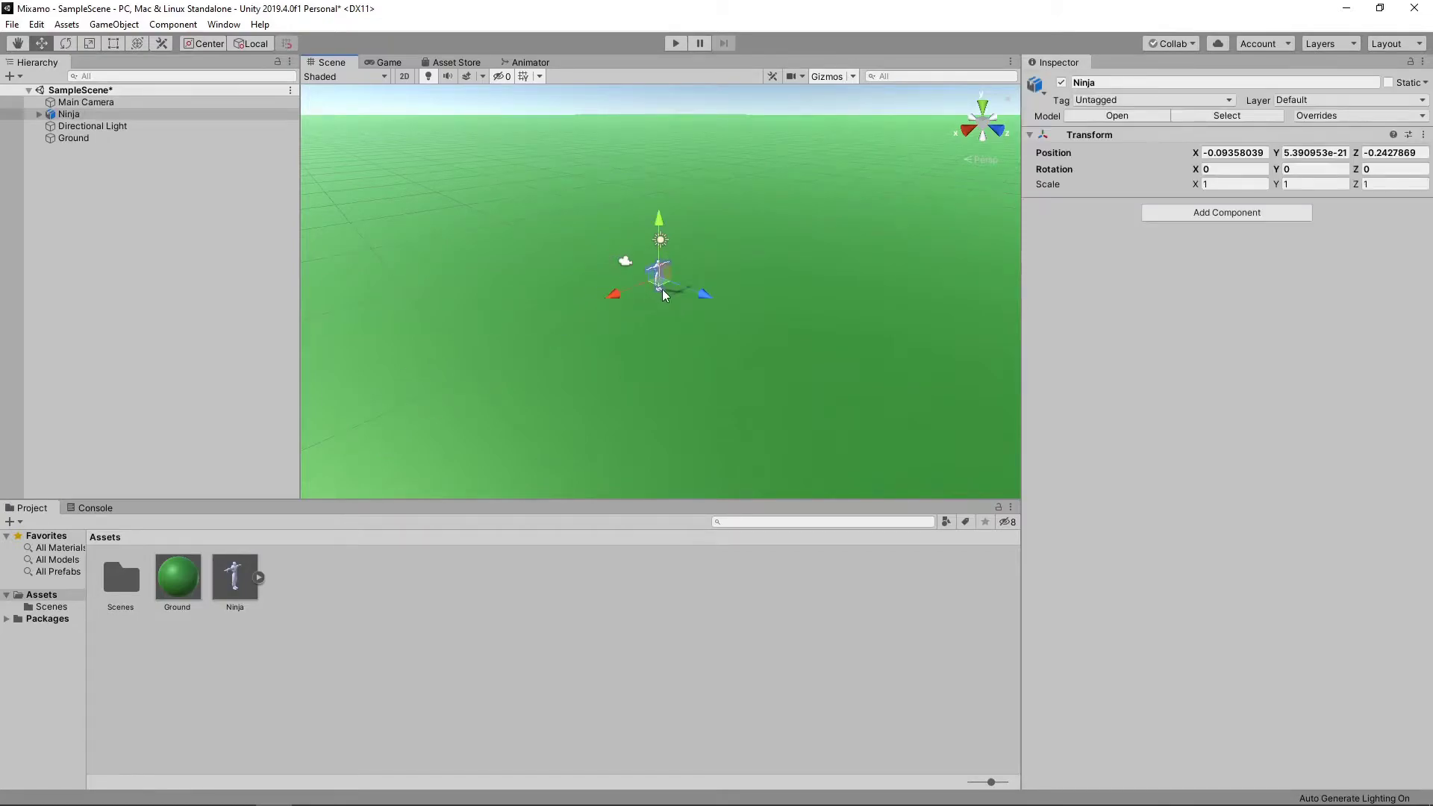
Step: Reset the Ninja's Transform to the origin and set its Y rotation to 180
{"action": "left_click", "coordinate": [1423, 134]}
{"action": "left_click", "coordinate": [1408, 148]}
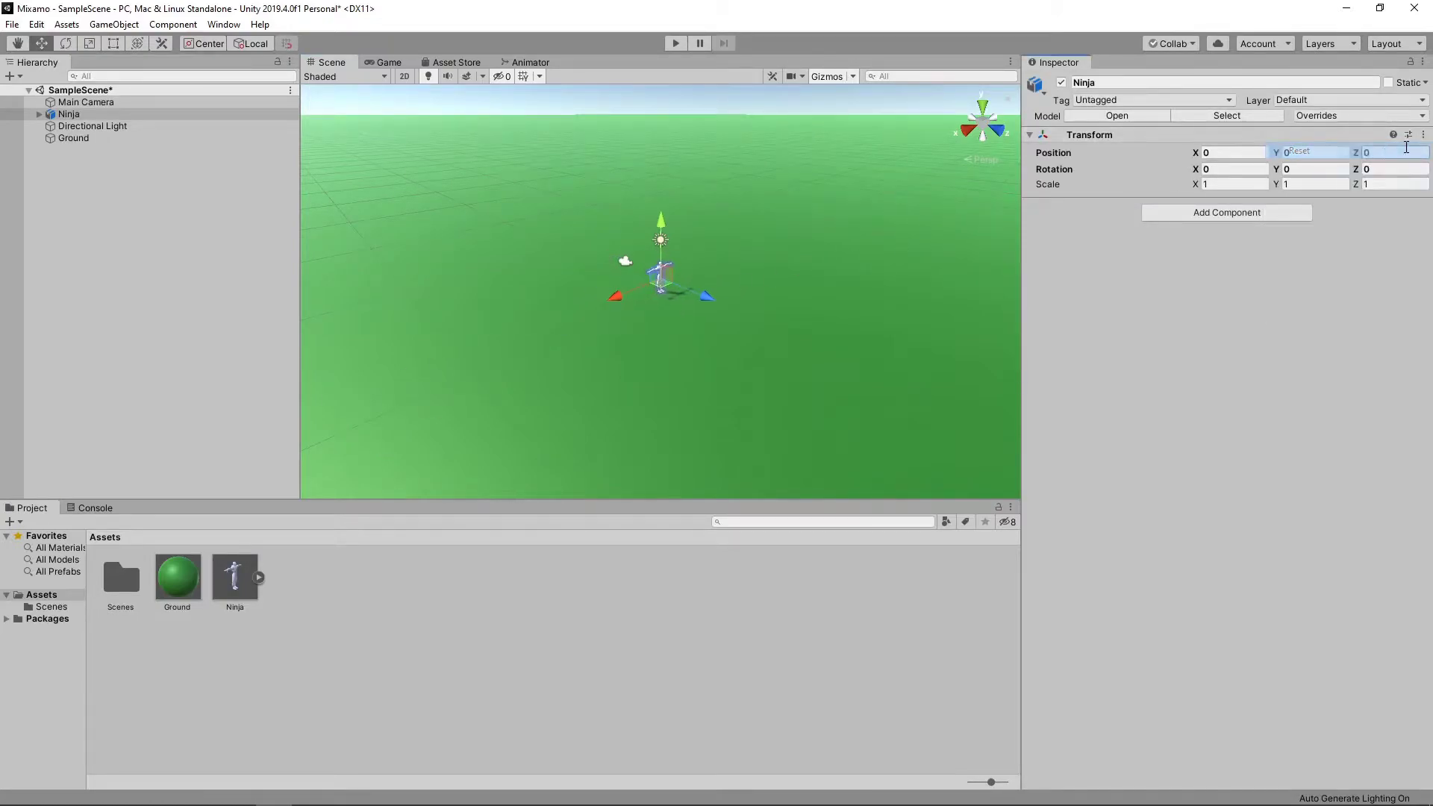
{"action": "left_click", "coordinate": [1298, 170]}
{"action": "type", "text": "180"}
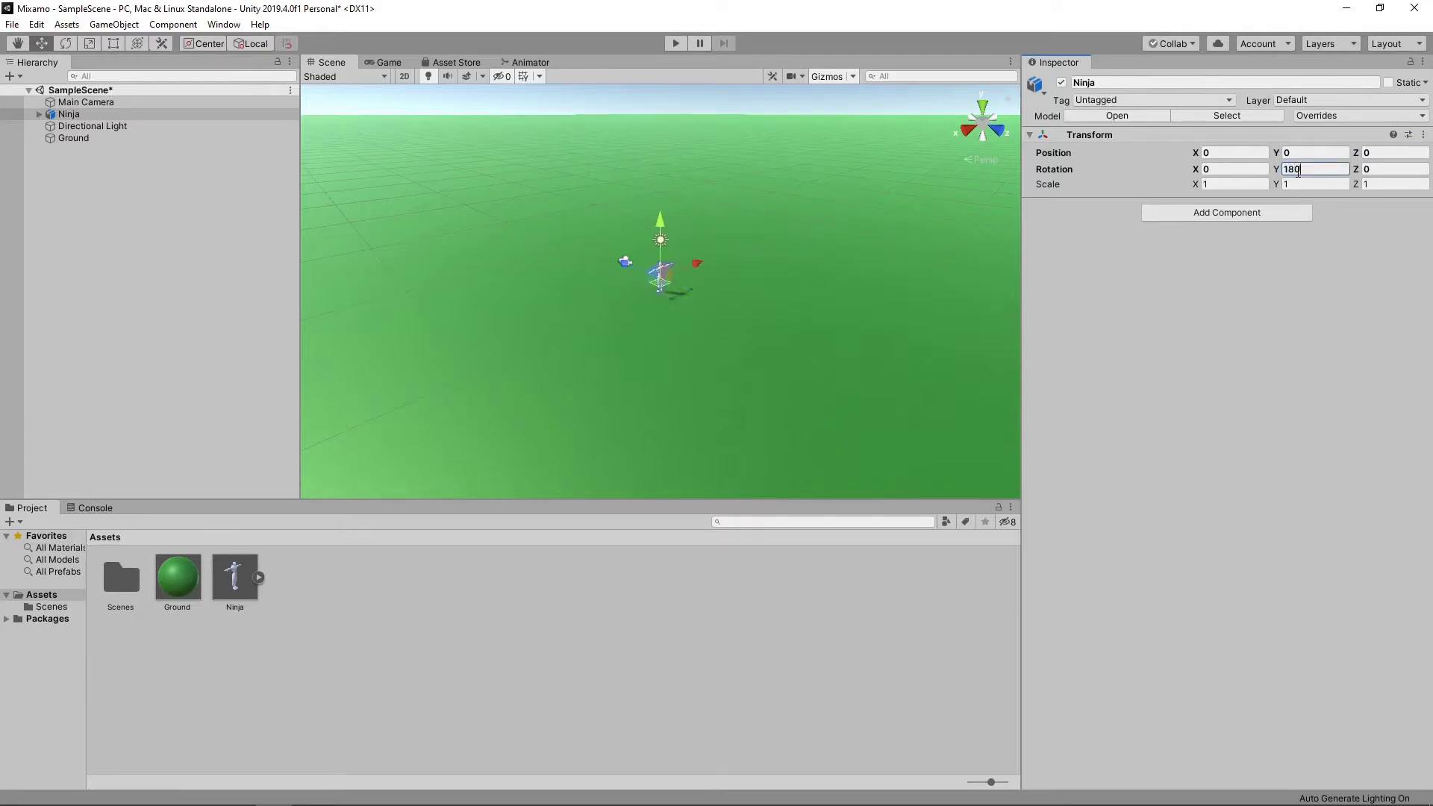
{"action": "left_click", "coordinate": [388, 62]}
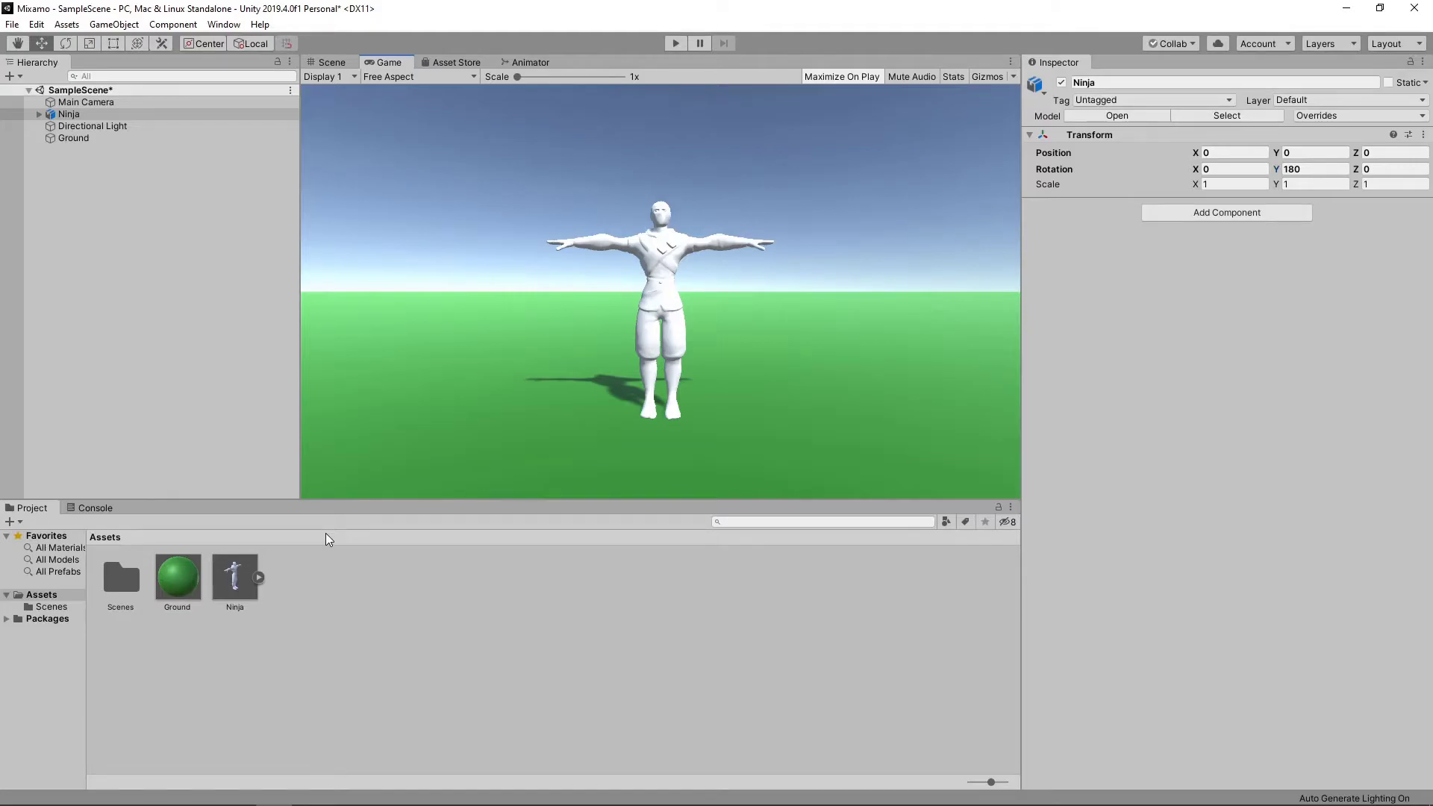
Step: Extract the Ninja's textures into Assets via its Materials import settings and fix the normal map
{"action": "left_click", "coordinate": [232, 585]}
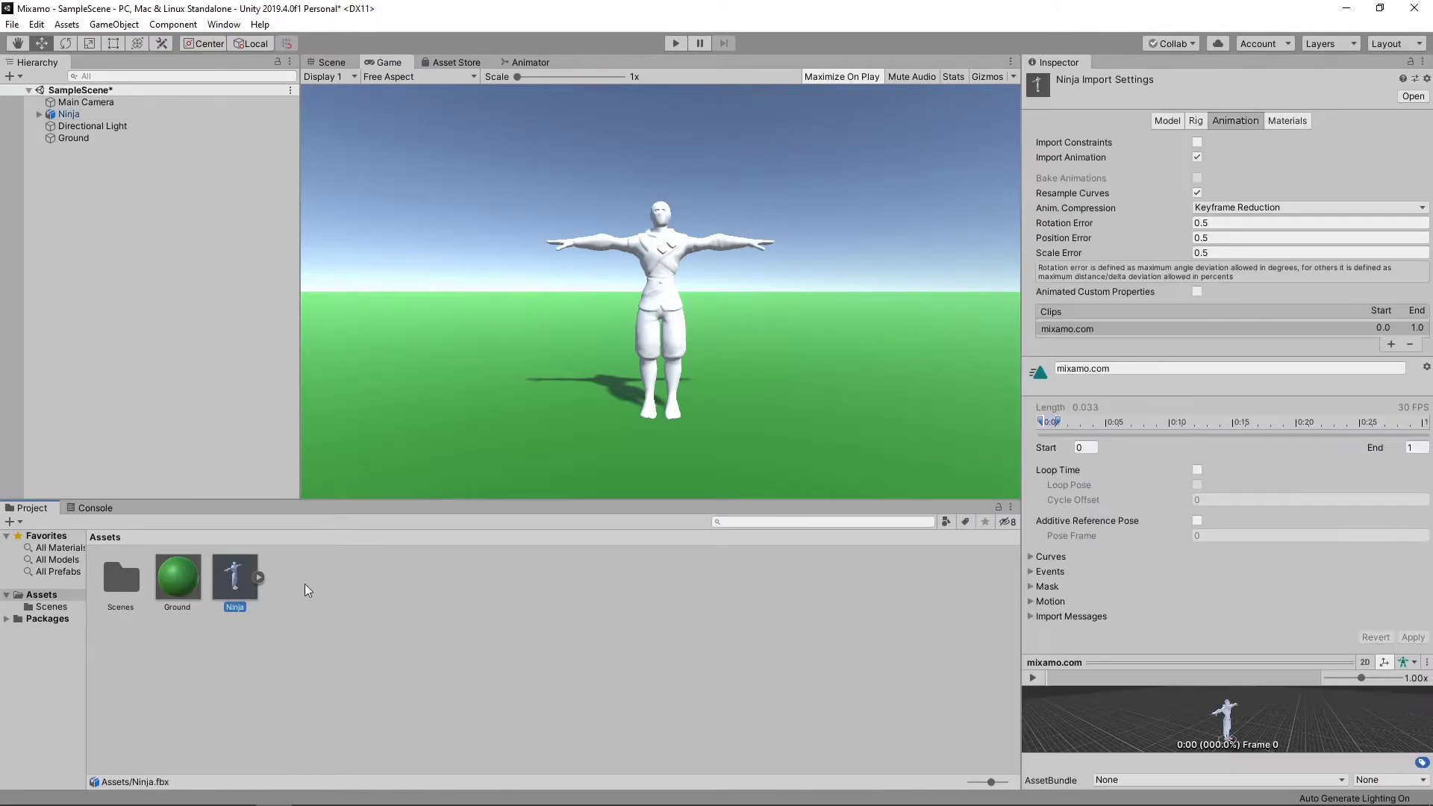
{"action": "left_click", "coordinate": [1299, 120]}
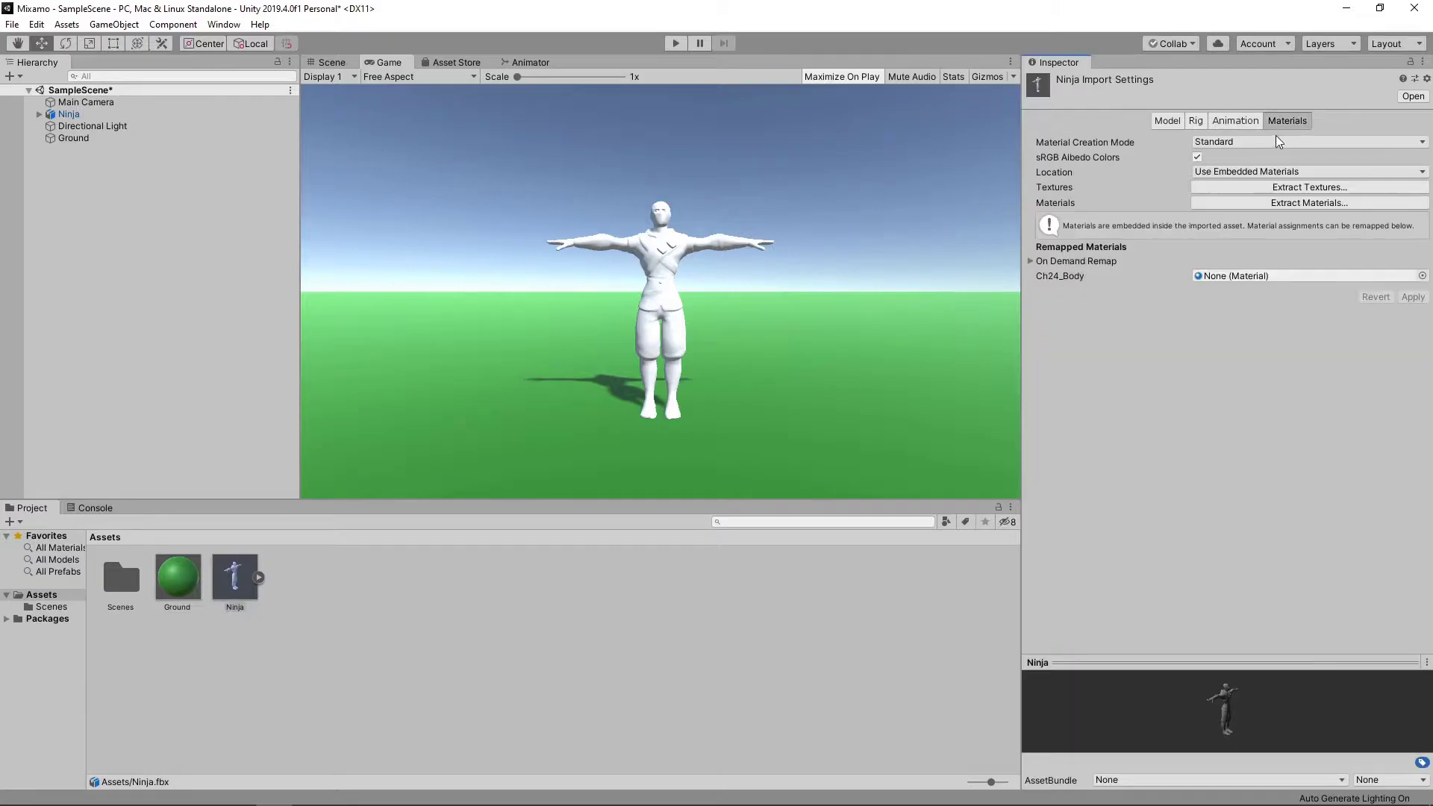
{"action": "left_click", "coordinate": [1276, 187]}
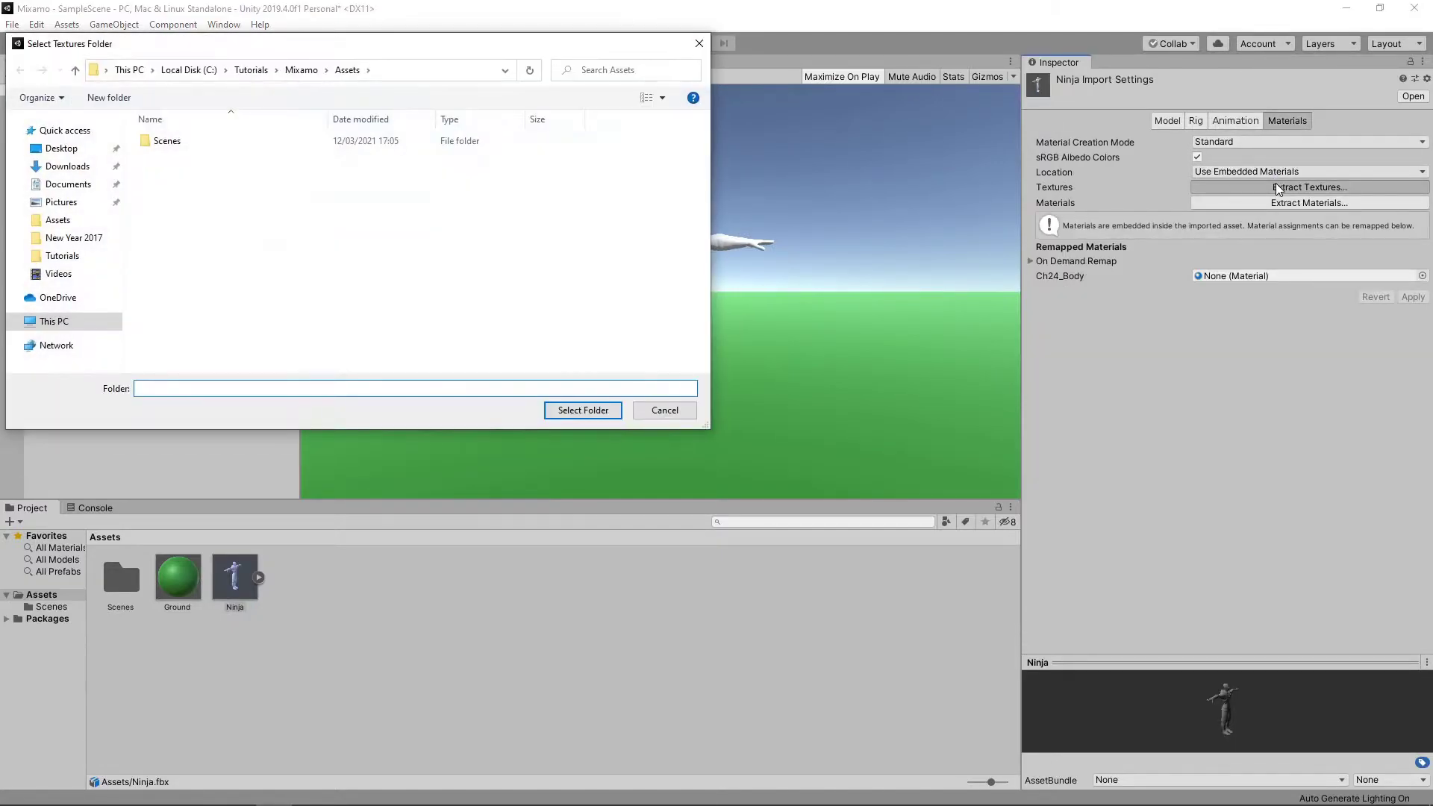
{"action": "left_click", "coordinate": [586, 410]}
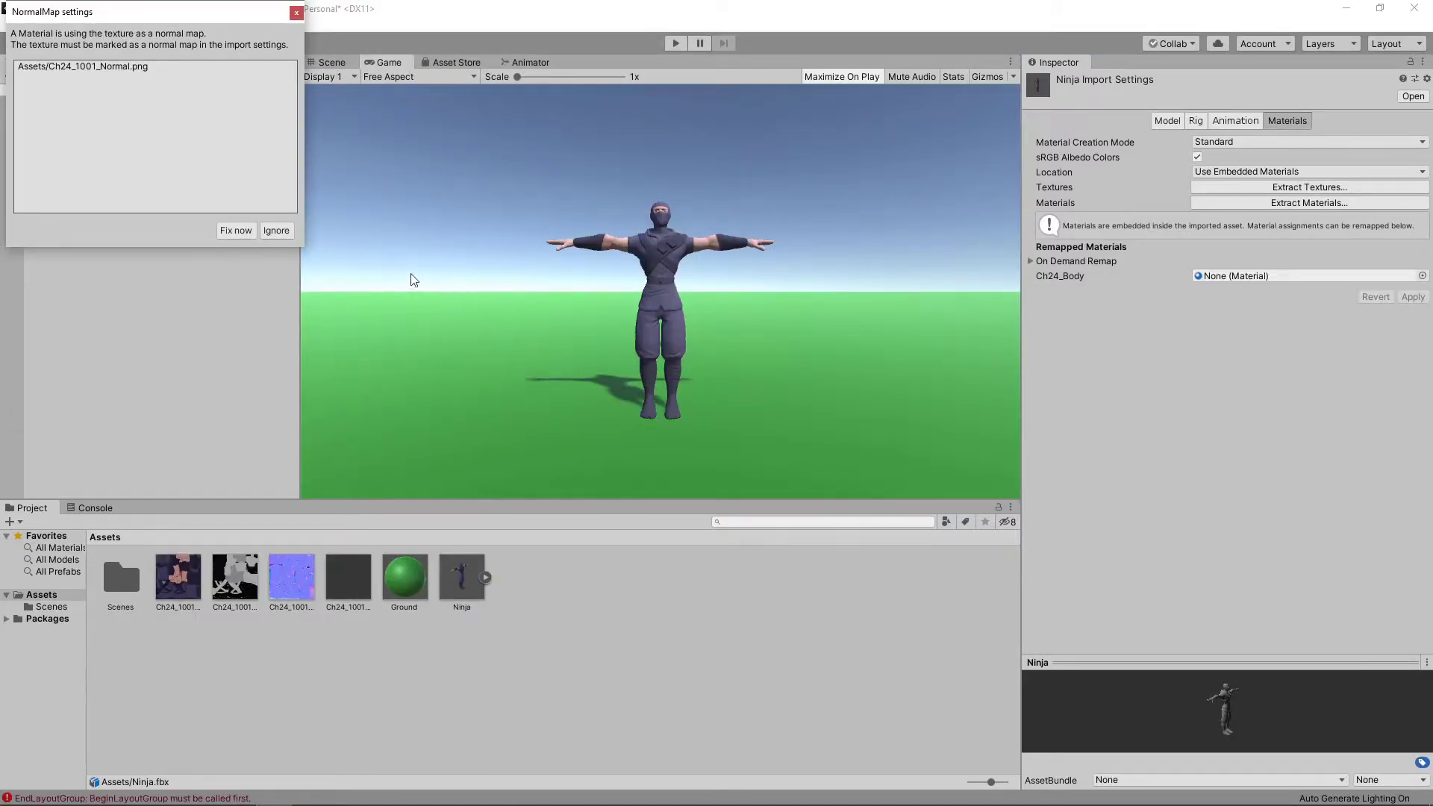
{"action": "left_click", "coordinate": [245, 231]}
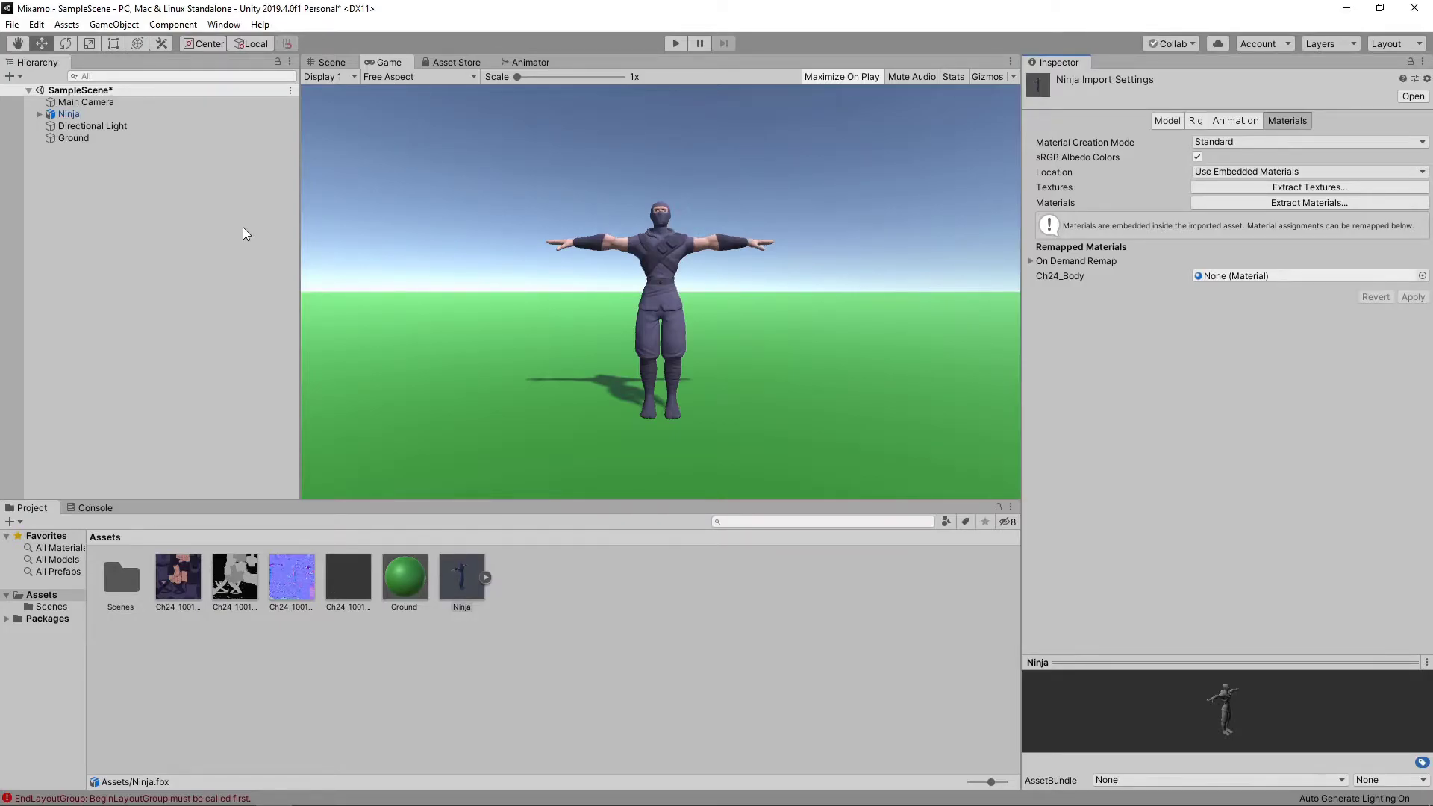
Step: Preview Mixamo's Taunt animation on the ninja with Lean and Overdrive set to 100
{"action": "key", "text": "alt+Tab"}
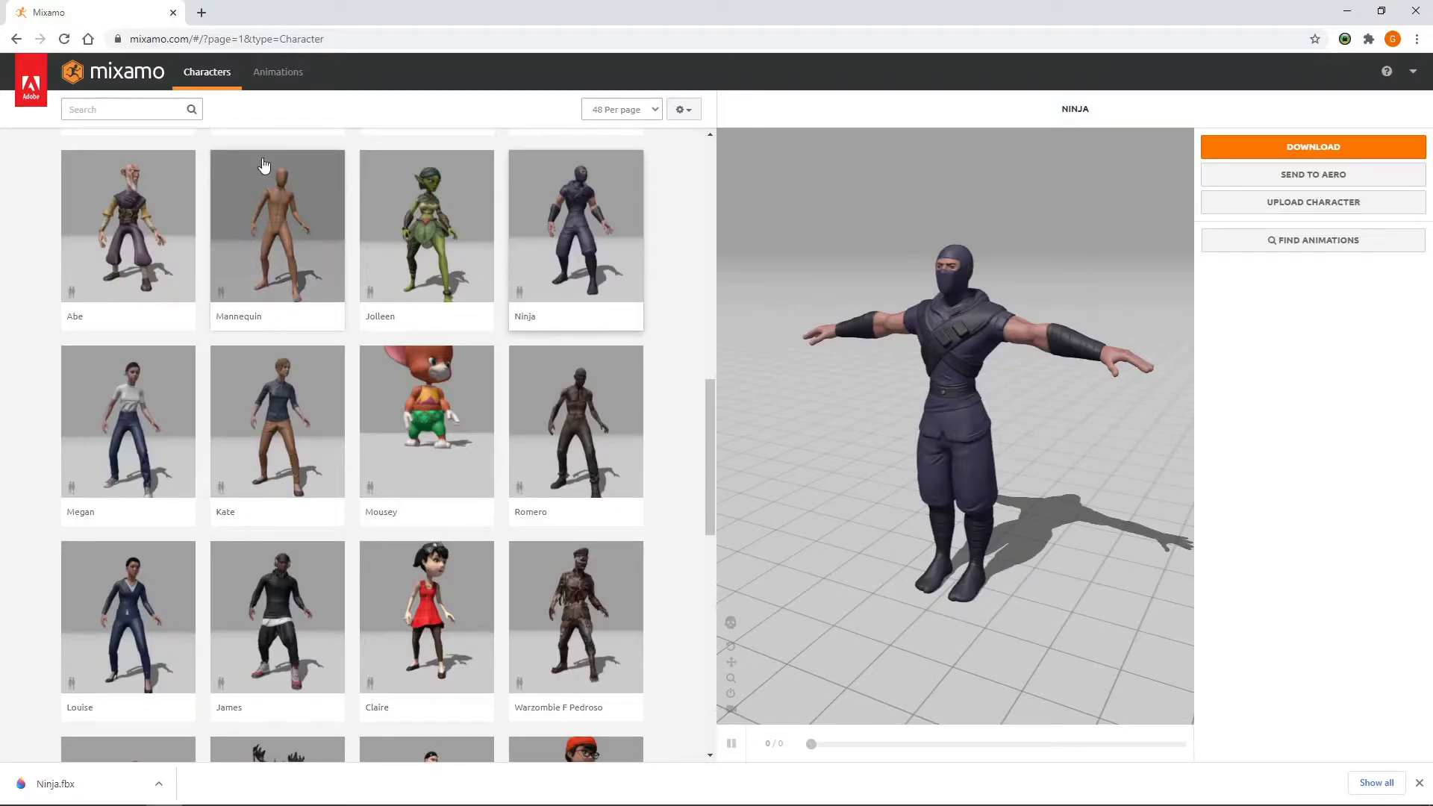
{"action": "left_click", "coordinate": [295, 77]}
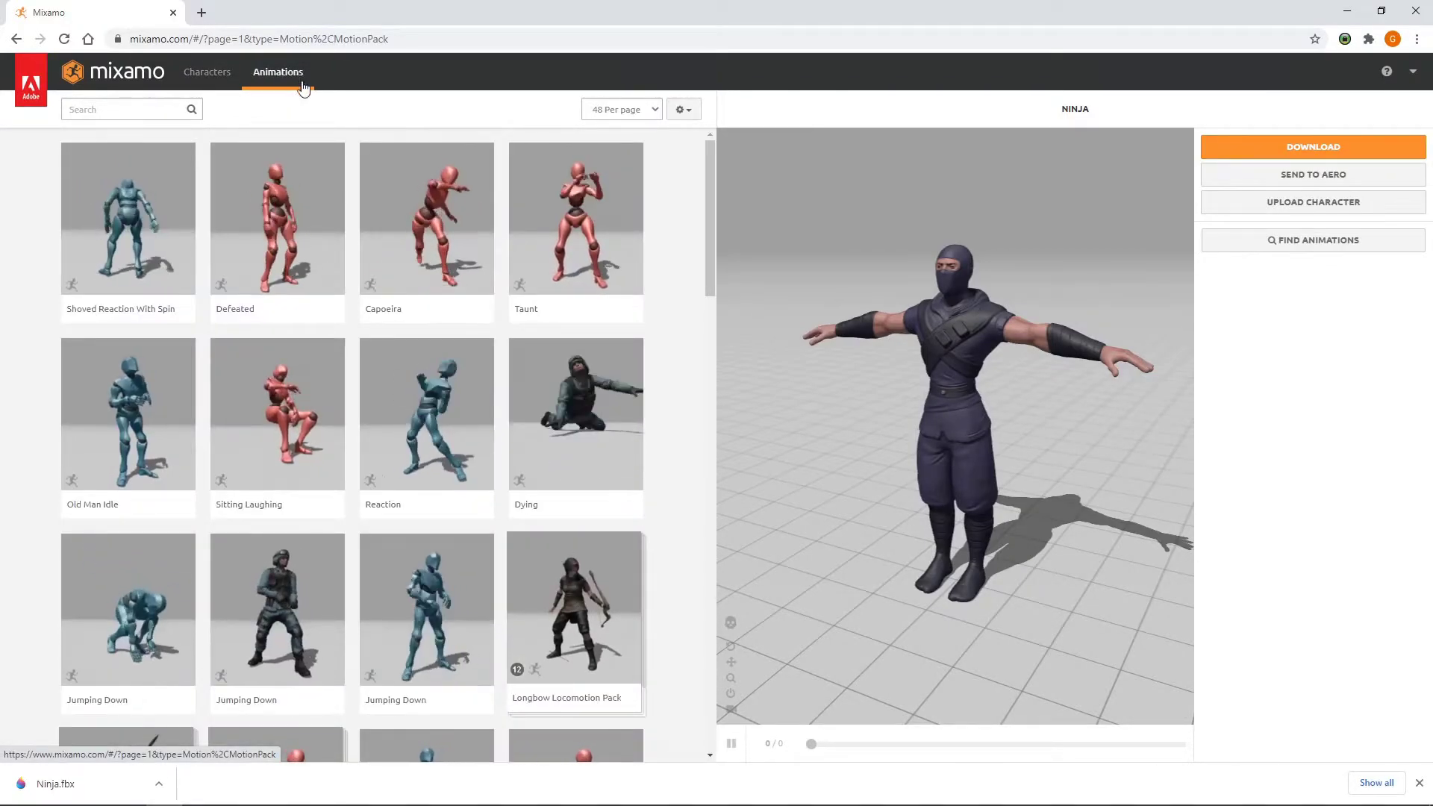
{"action": "scroll", "coordinate": [311, 183], "scroll_direction": "down", "scroll_amount": 7}
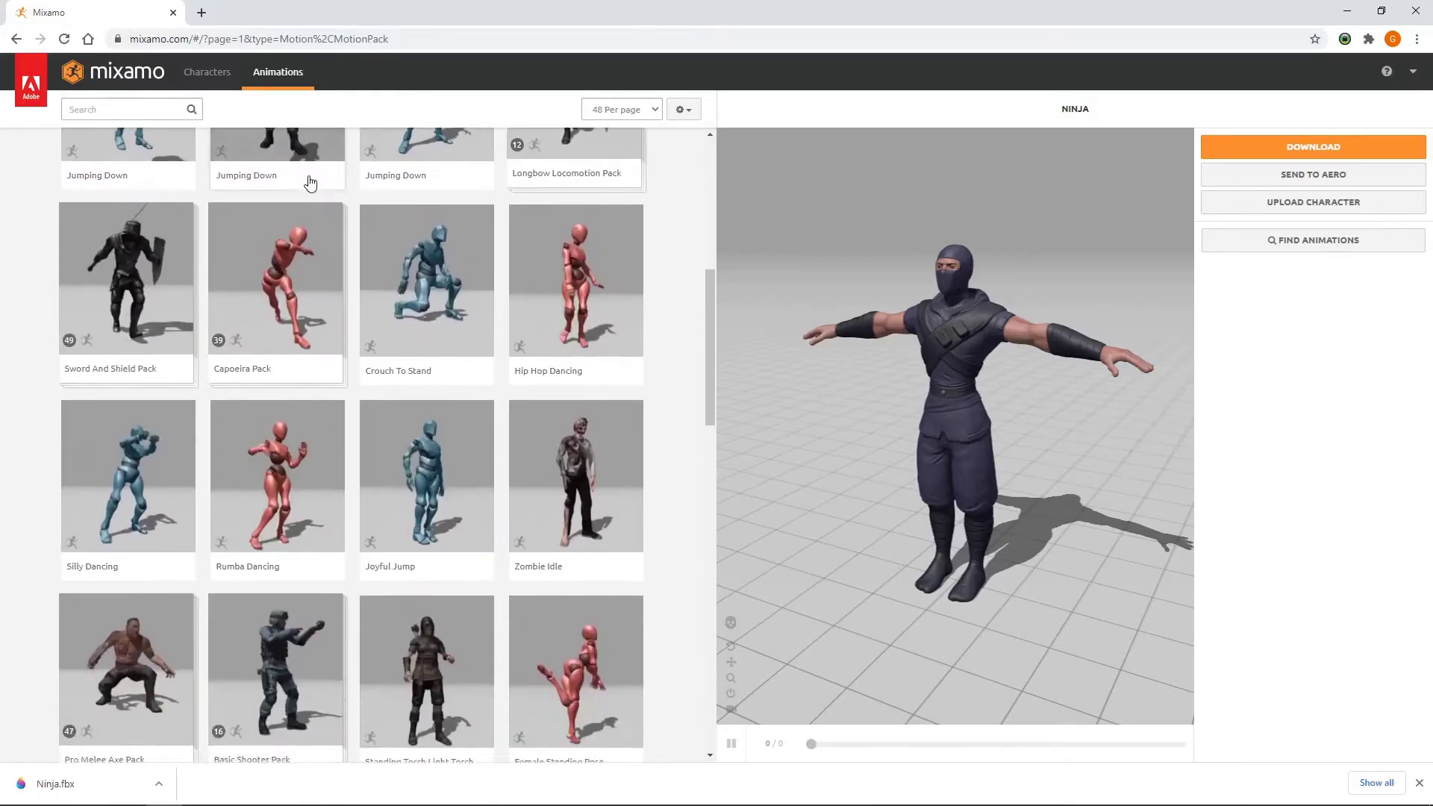
{"action": "scroll", "coordinate": [311, 182], "scroll_direction": "down", "scroll_amount": 10}
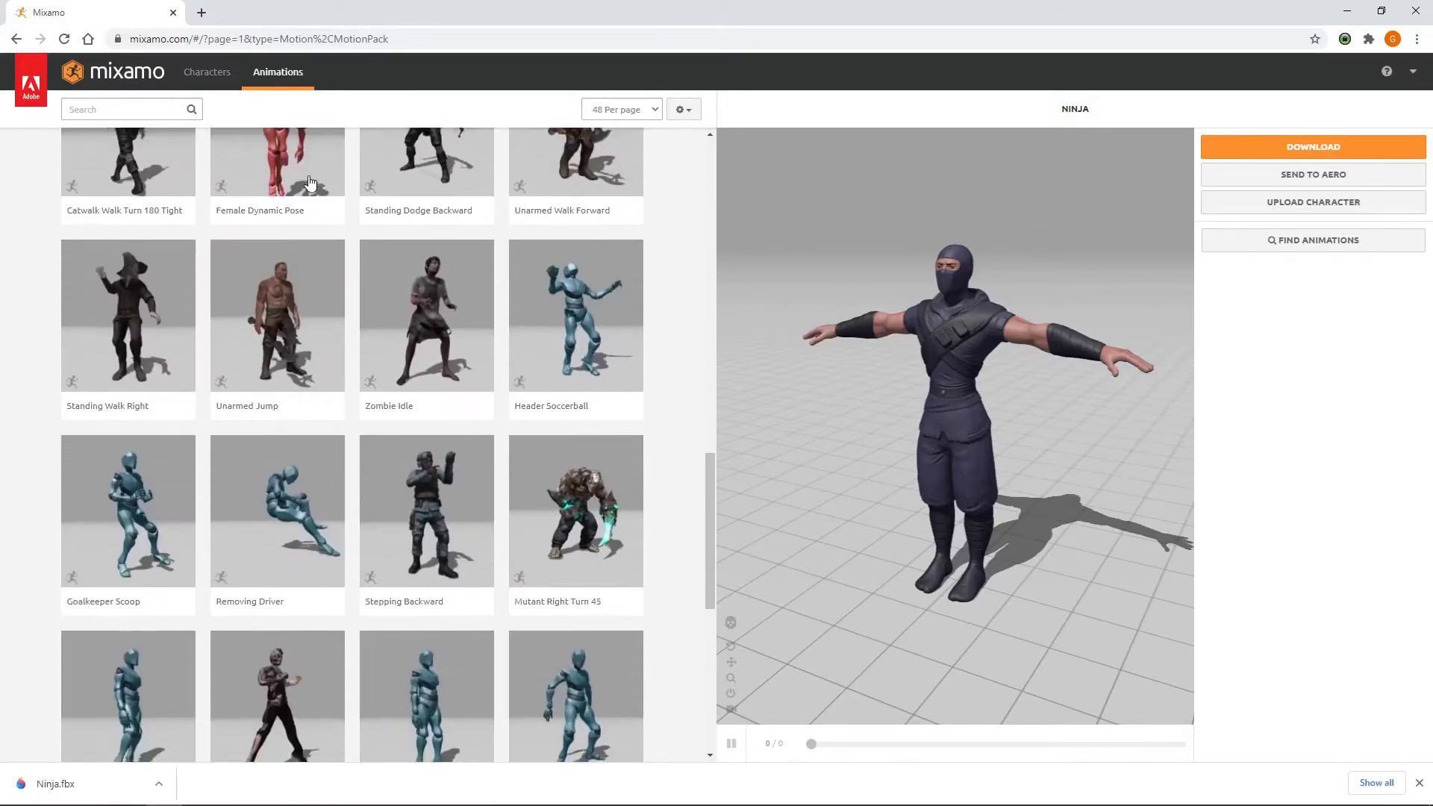
{"action": "scroll", "coordinate": [310, 183], "scroll_direction": "up", "scroll_amount": 17}
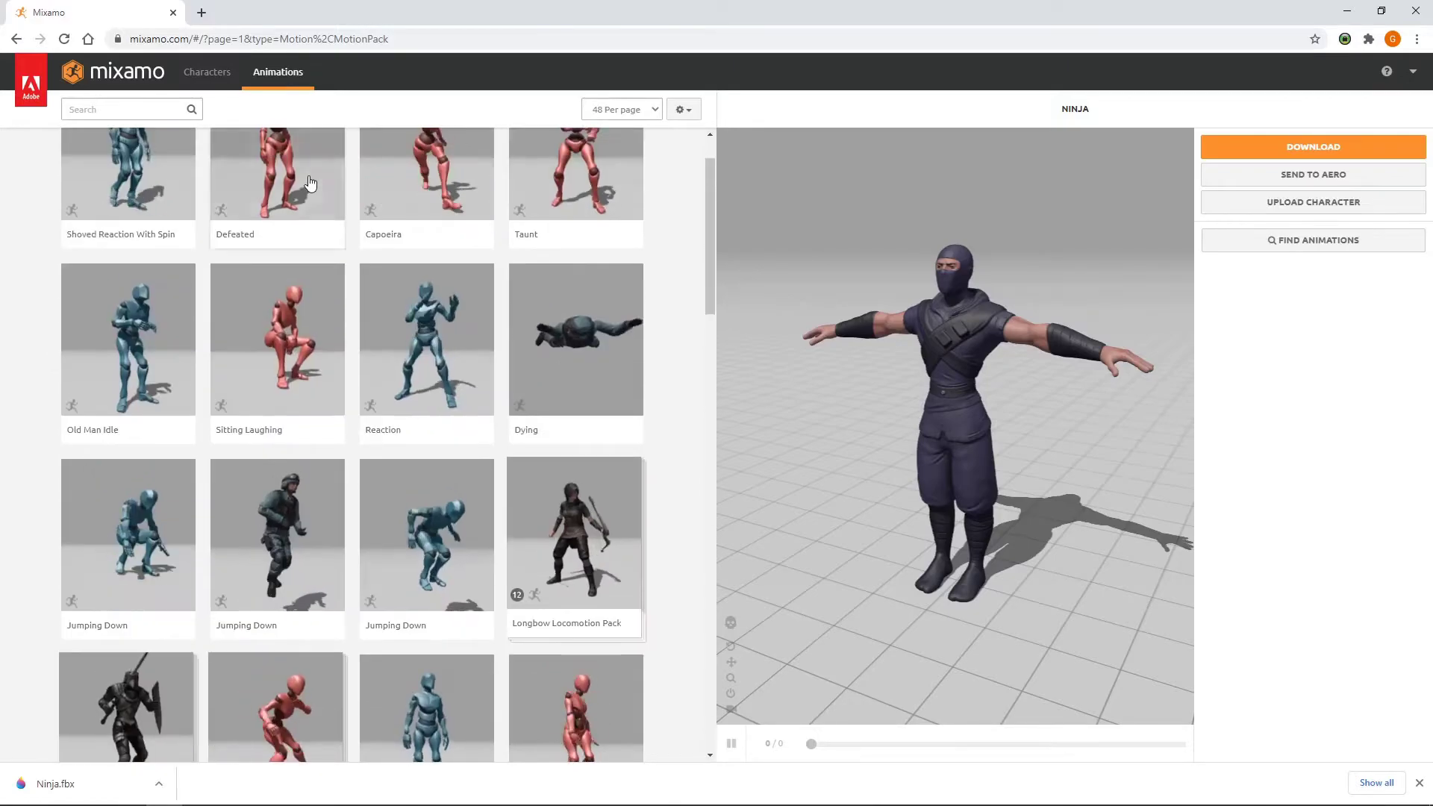
{"action": "scroll", "coordinate": [310, 183], "scroll_direction": "up", "scroll_amount": 1}
{"action": "left_click", "coordinate": [598, 216]}
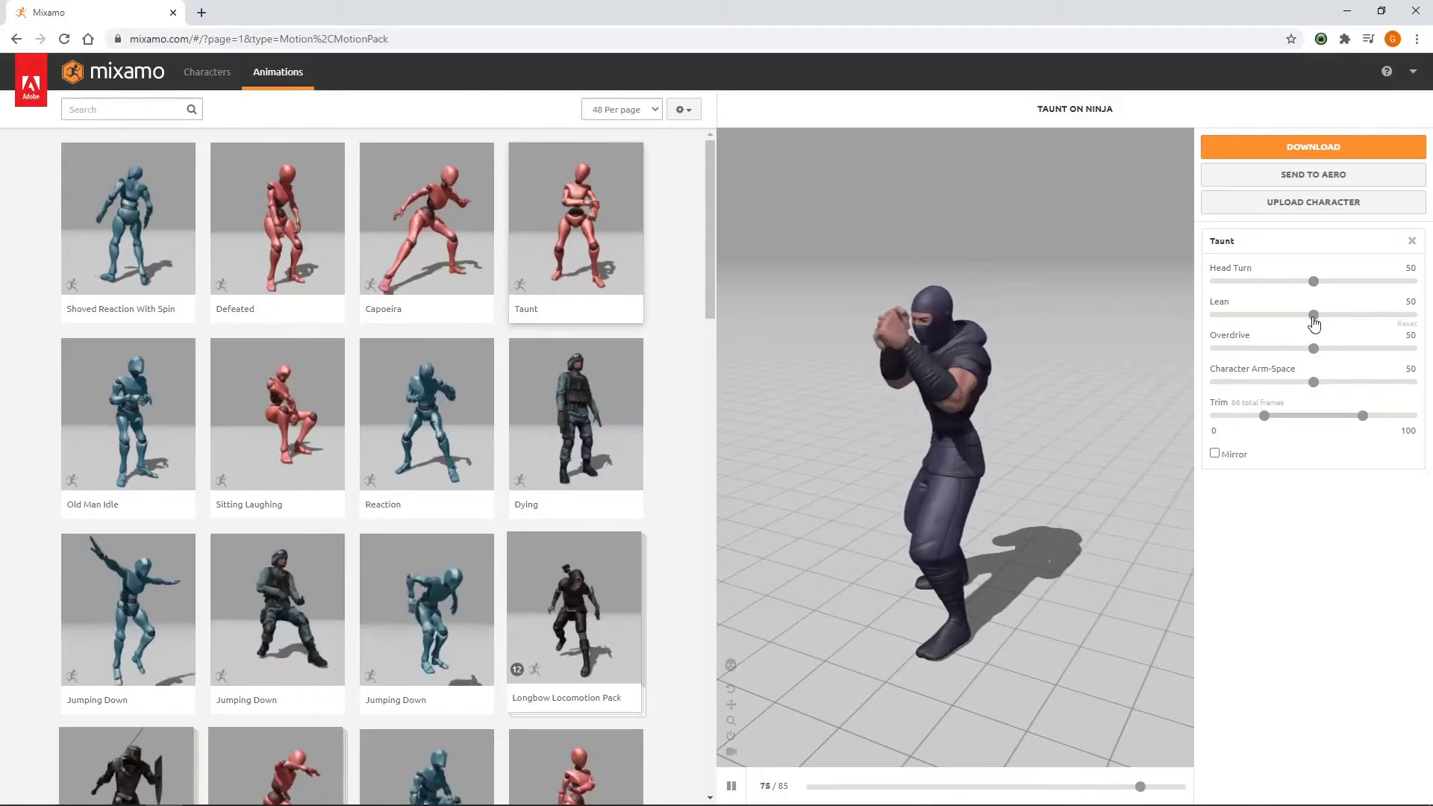
{"action": "left_click_drag", "start_coordinate": [1314, 322], "coordinate": [1428, 317]}
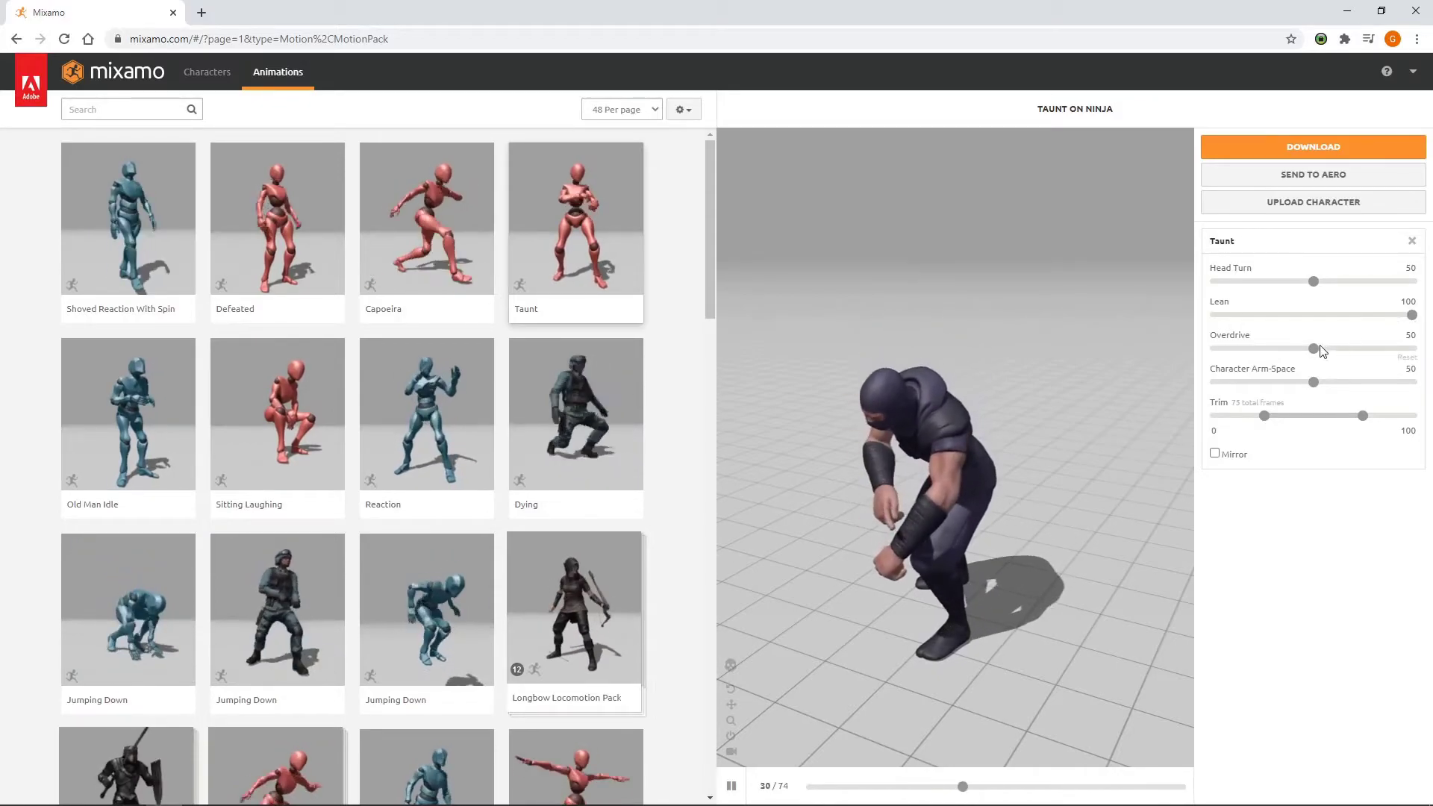
{"action": "left_click_drag", "start_coordinate": [1320, 349], "coordinate": [1401, 348]}
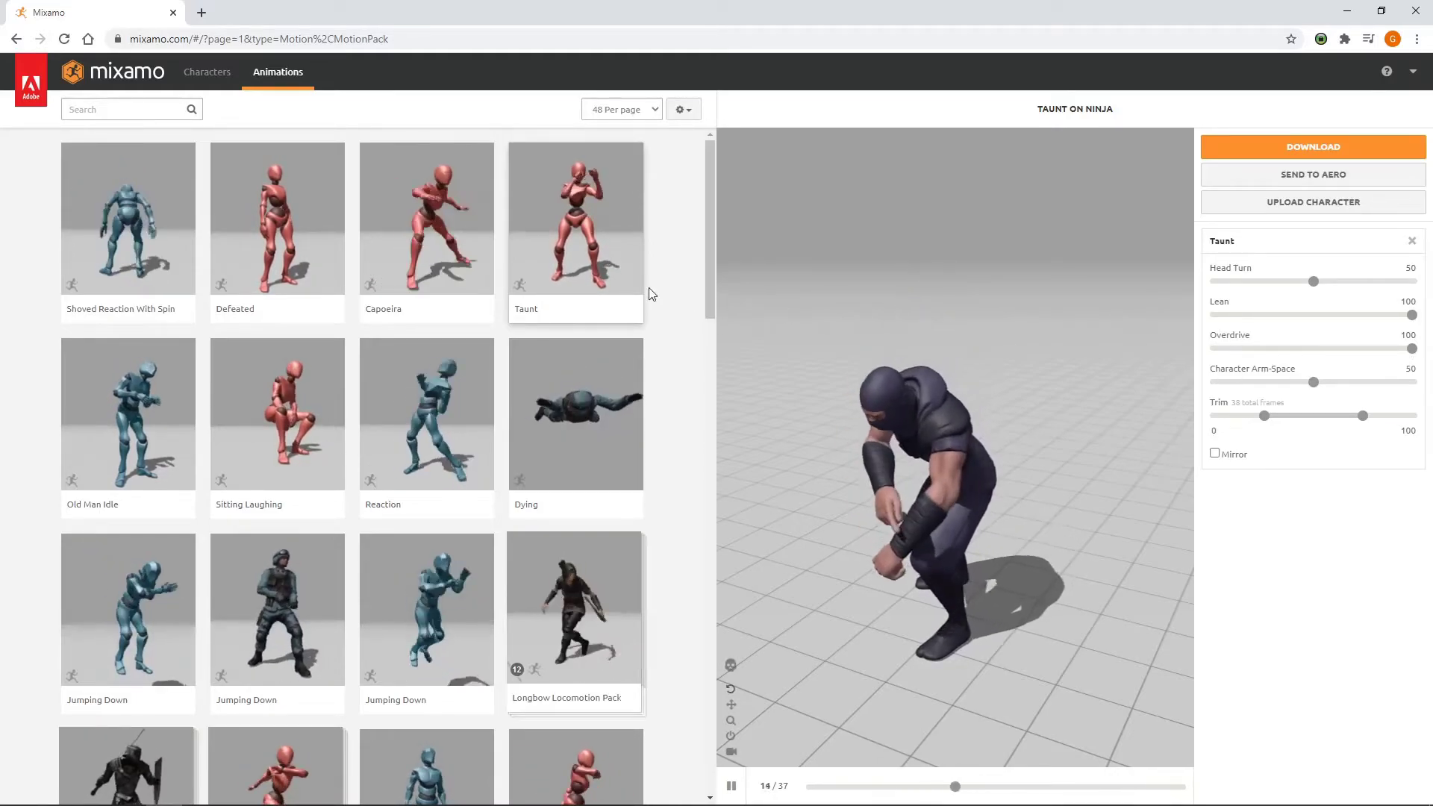
Step: Search animations for 'kick', apply Inside Crescent Kick, and open its Download Settings
{"action": "left_click", "coordinate": [124, 110]}
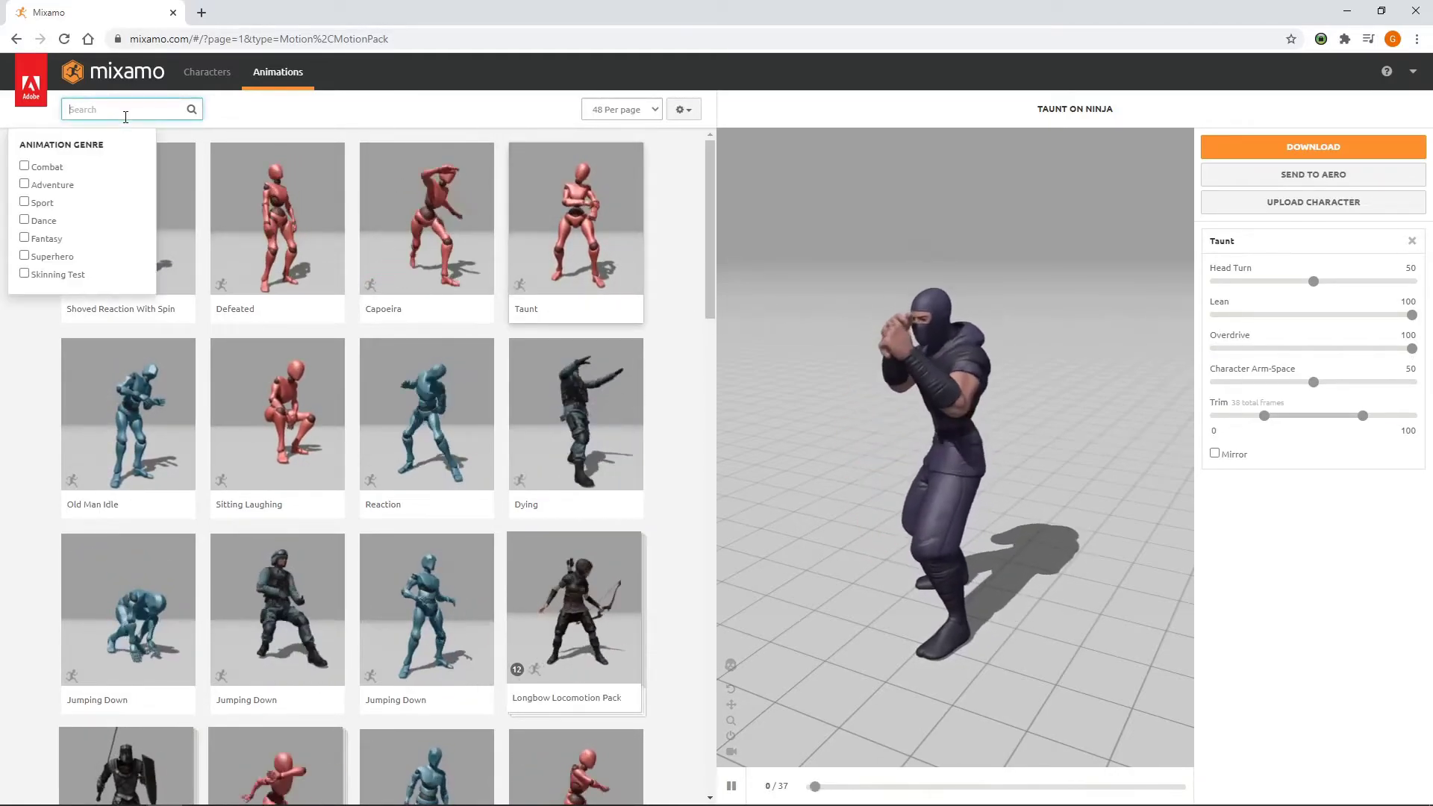
{"action": "type", "text": "kick"}
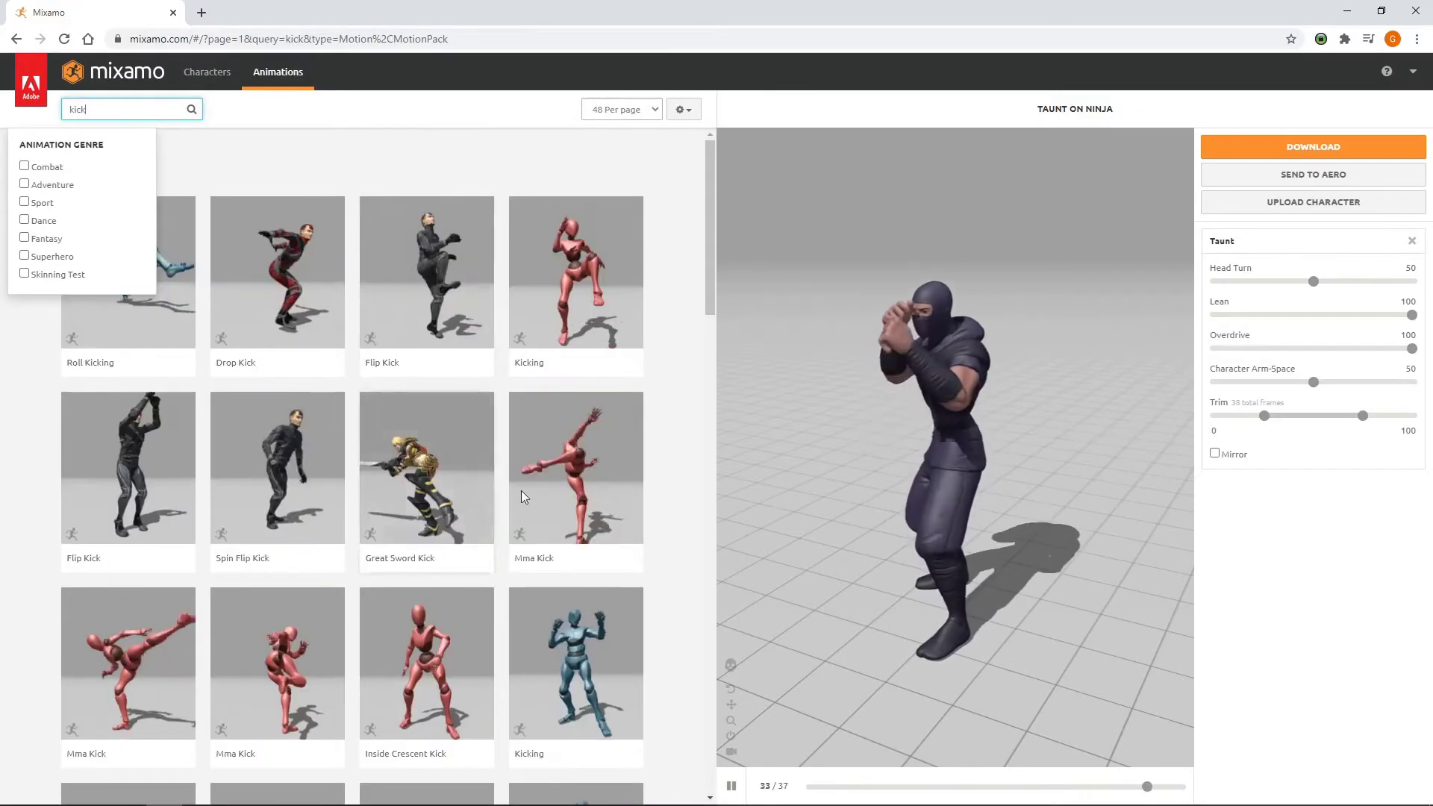
{"action": "left_click", "coordinate": [435, 662]}
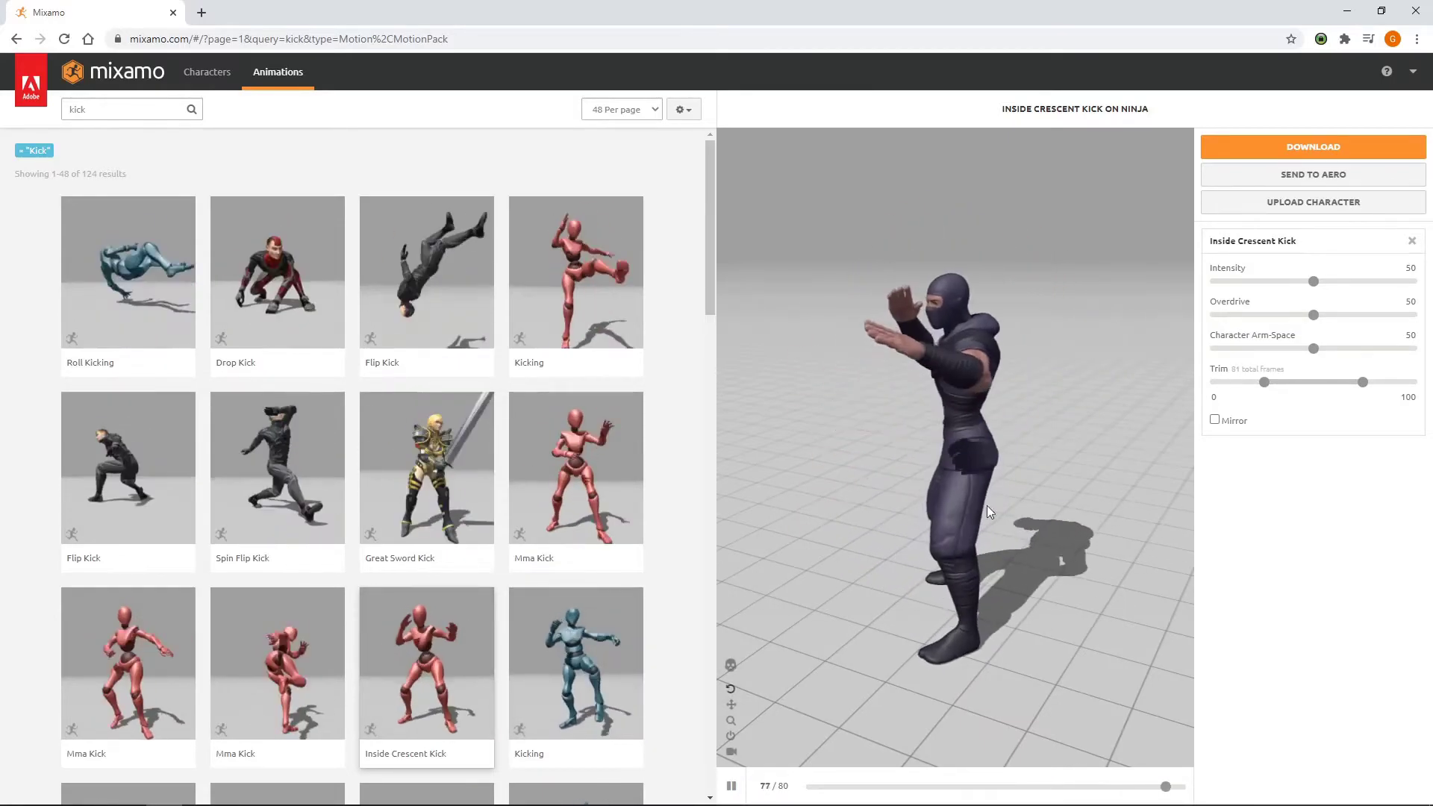
{"action": "left_click", "coordinate": [1245, 155]}
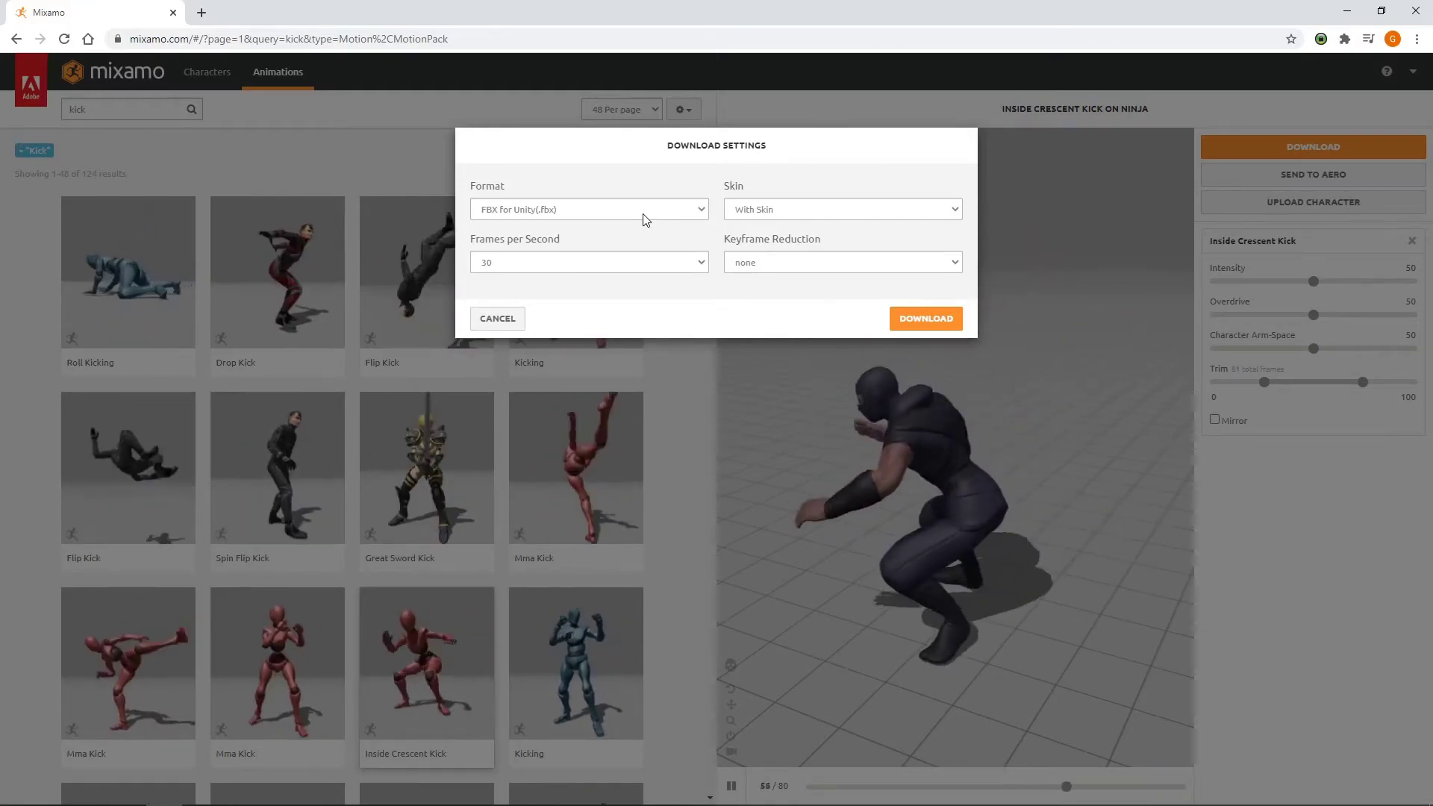
Step: Download the kick Without Skin at 30 fps with no keyframe reduction
{"action": "left_click", "coordinate": [771, 210]}
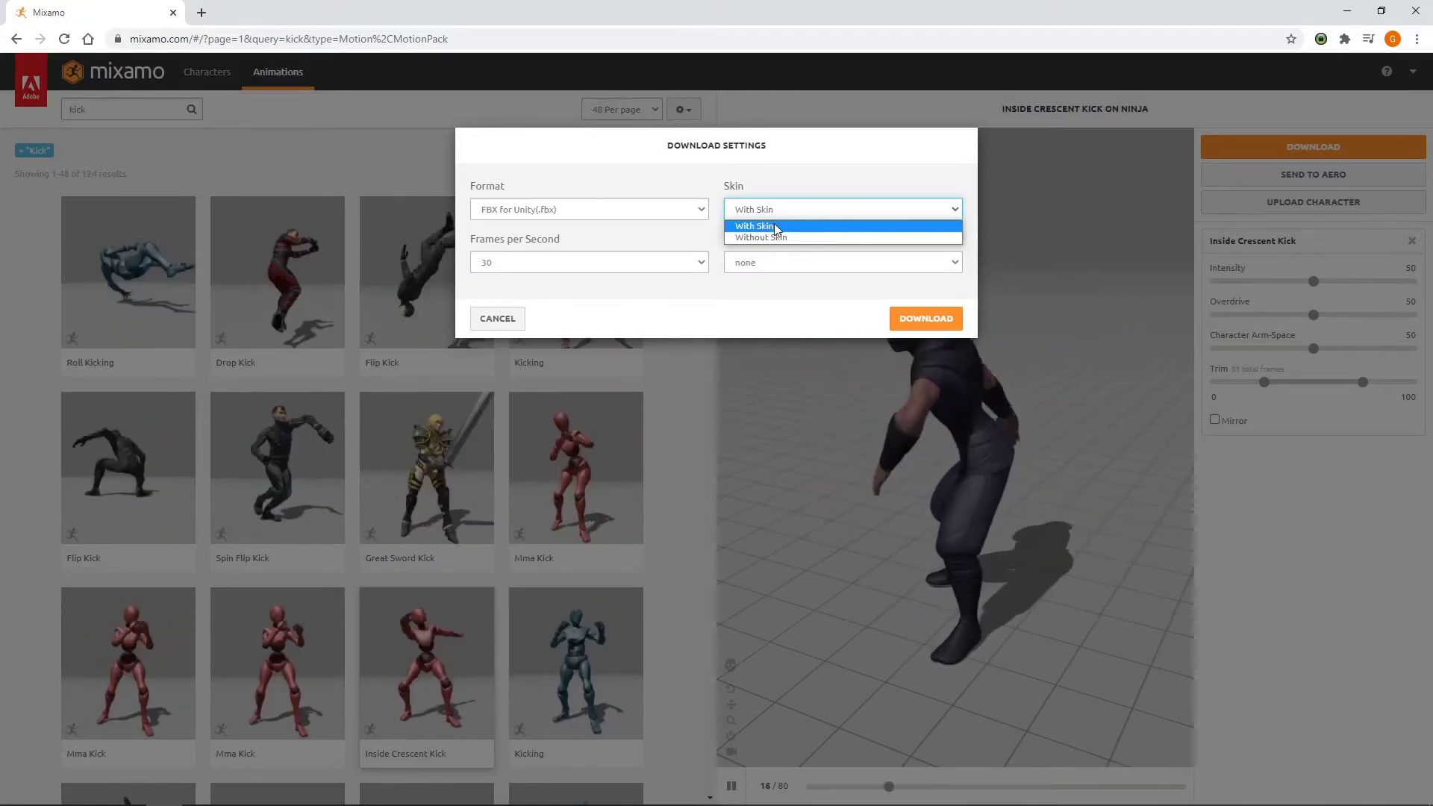
{"action": "left_click", "coordinate": [777, 237]}
{"action": "left_click", "coordinate": [663, 266]}
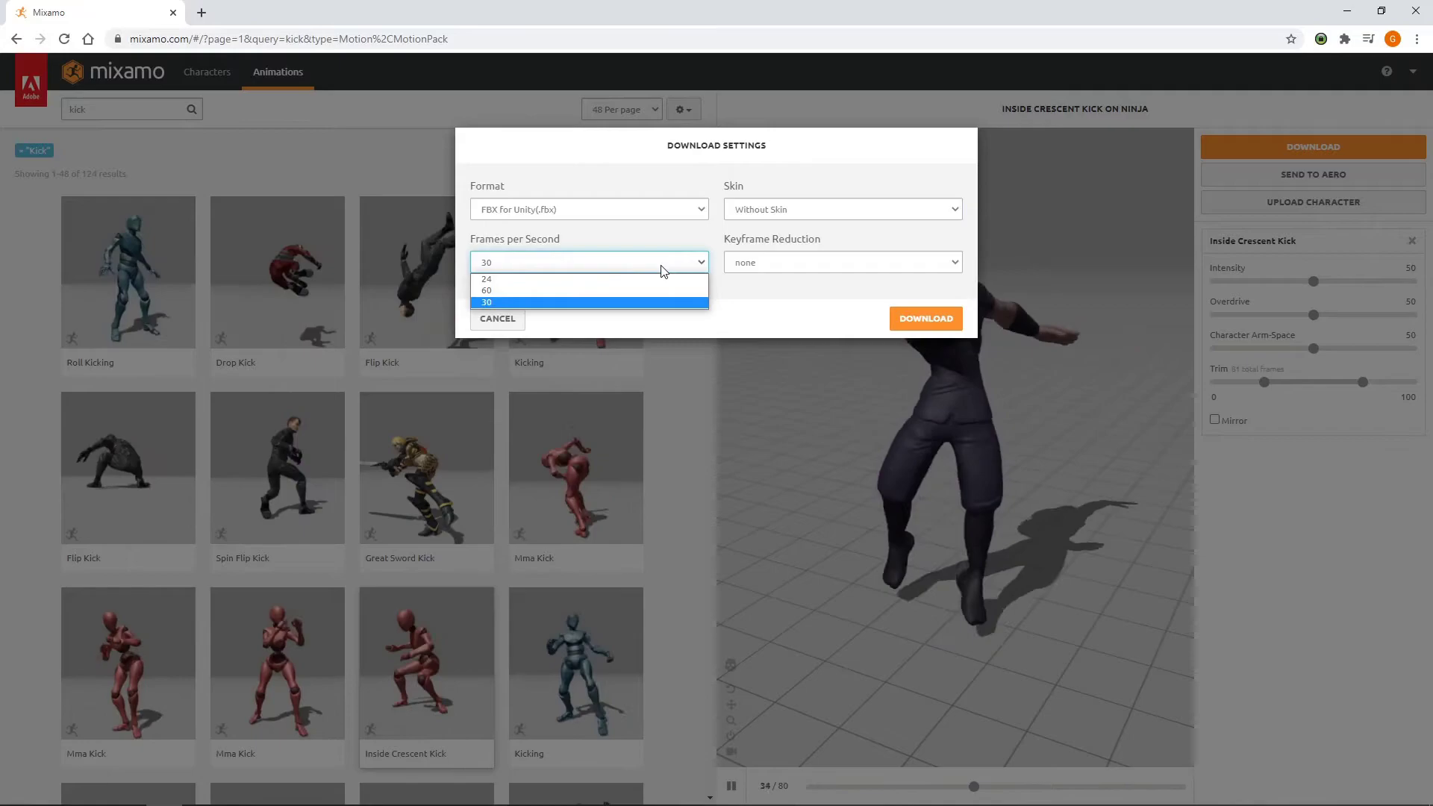
{"action": "left_click", "coordinate": [661, 266]}
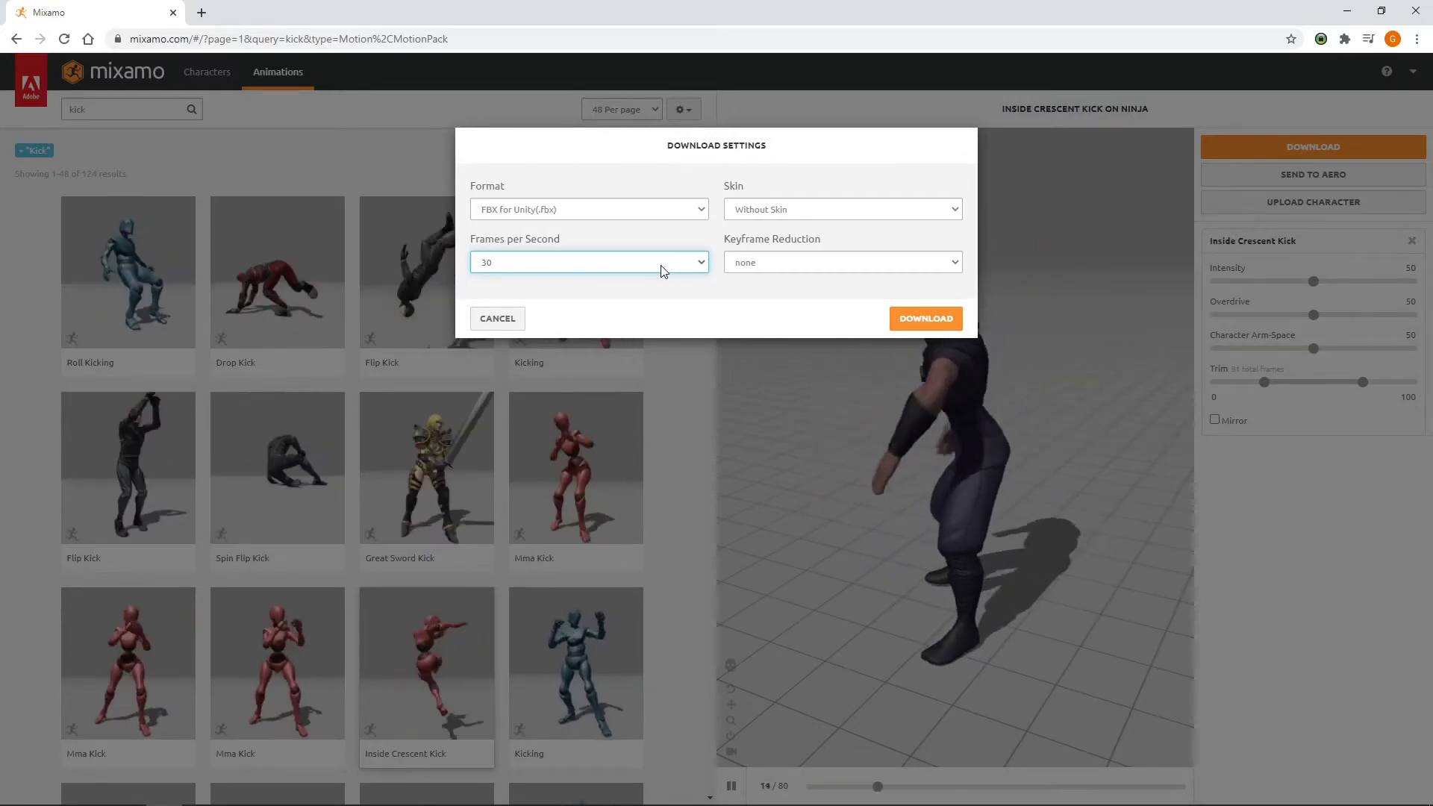
{"action": "left_click", "coordinate": [763, 263]}
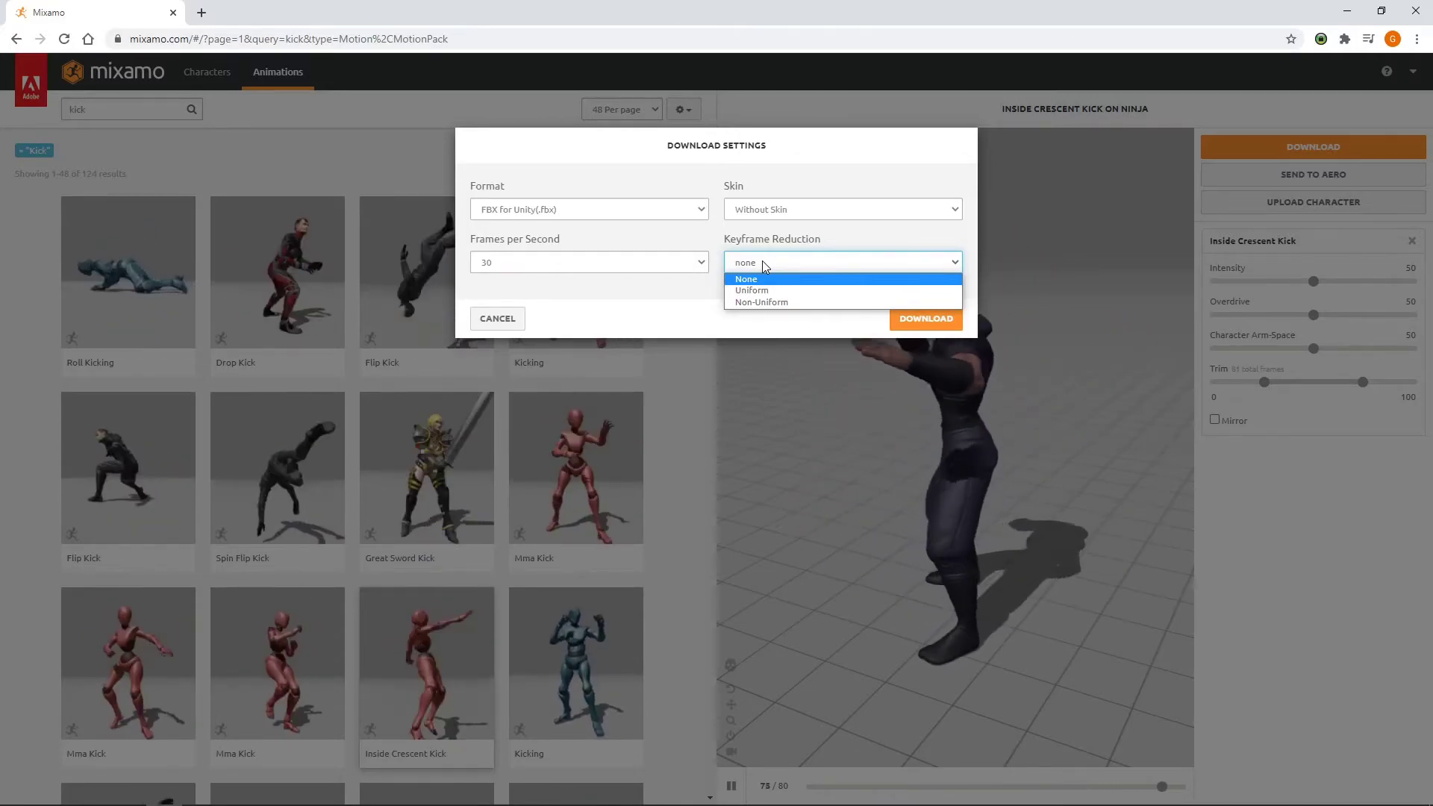
{"action": "left_click", "coordinate": [763, 263]}
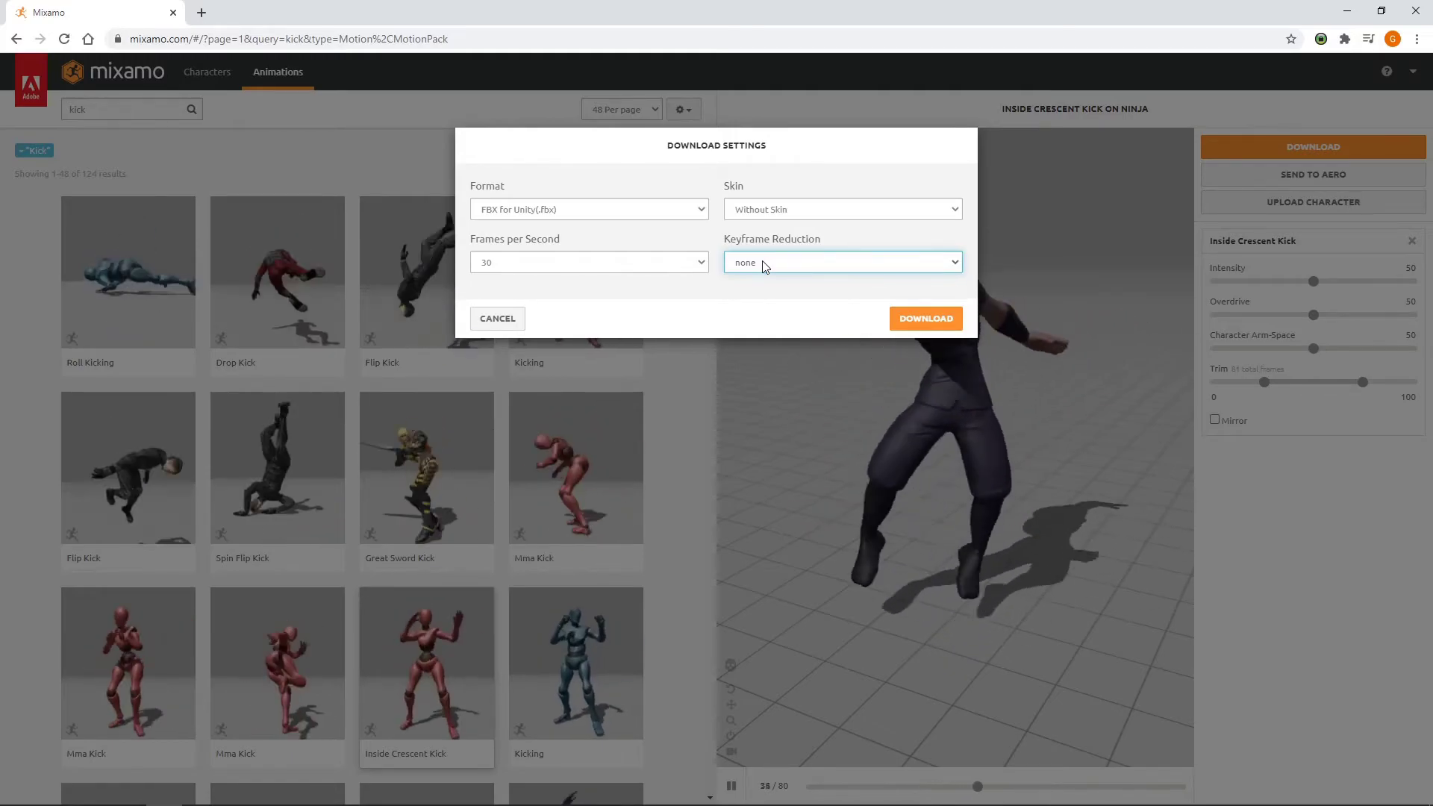
{"action": "left_click", "coordinate": [924, 321]}
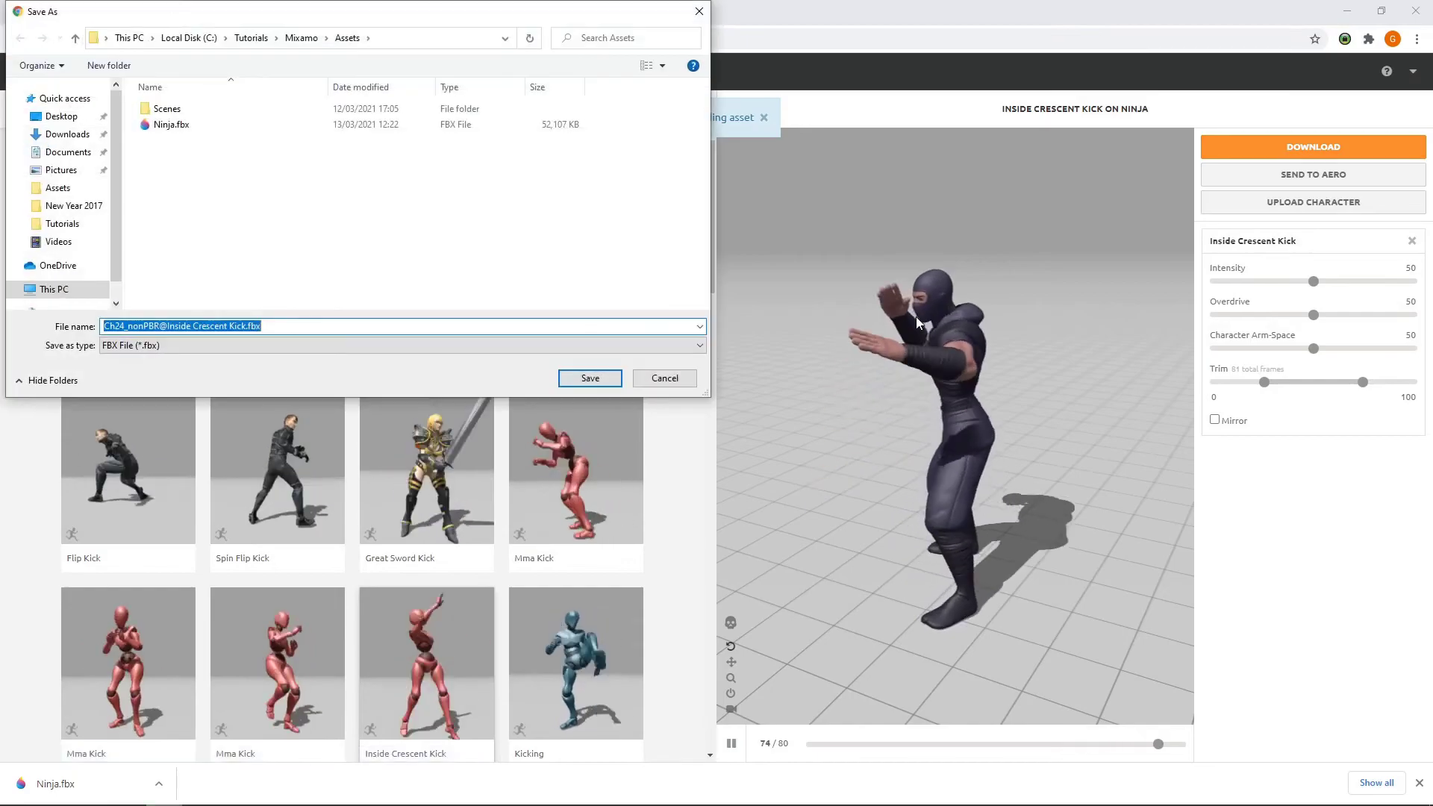
Step: Save the kick FBX into Assets and drag its Inside Crescent Kick clip onto the Ninja
{"action": "left_click", "coordinate": [588, 378]}
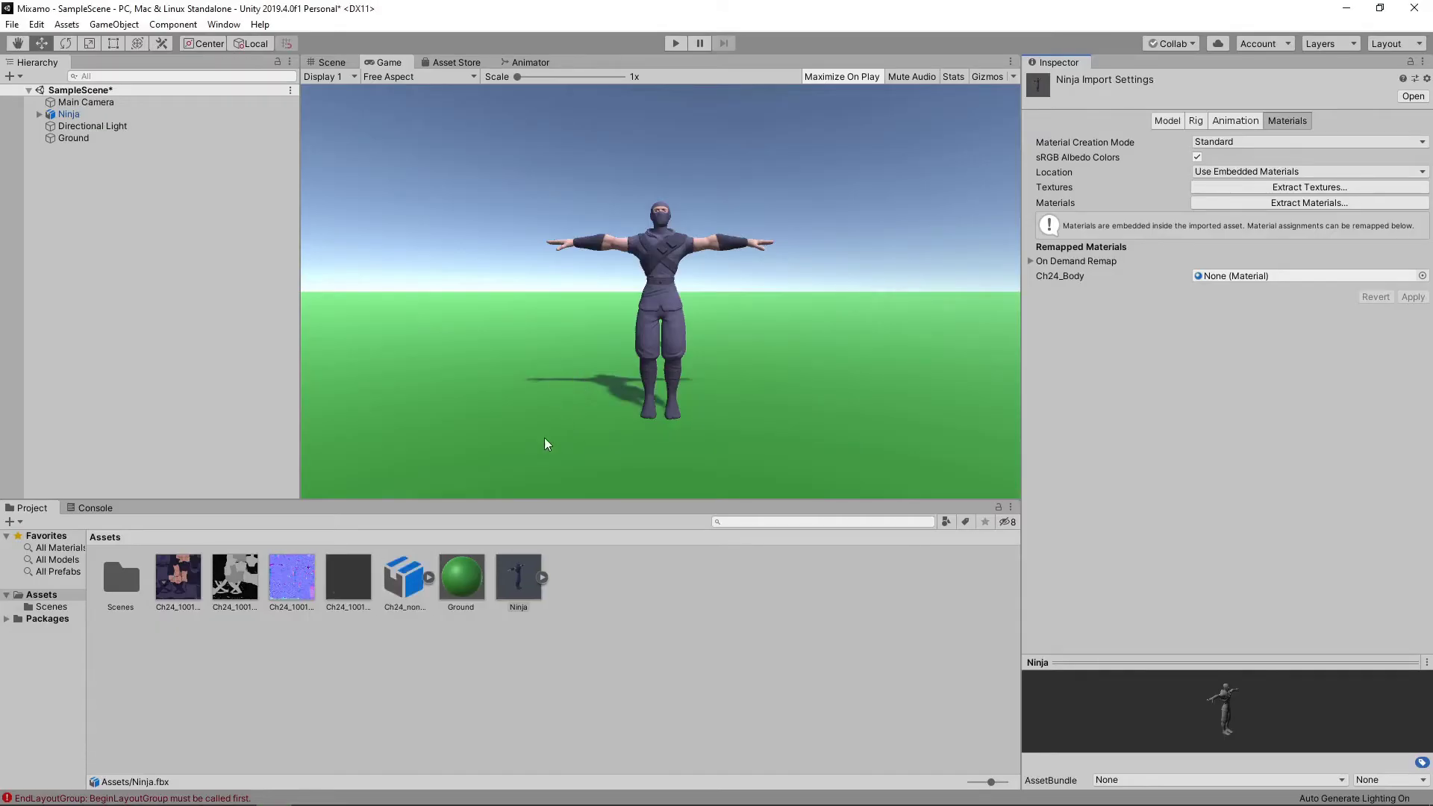
{"action": "left_click", "coordinate": [429, 579]}
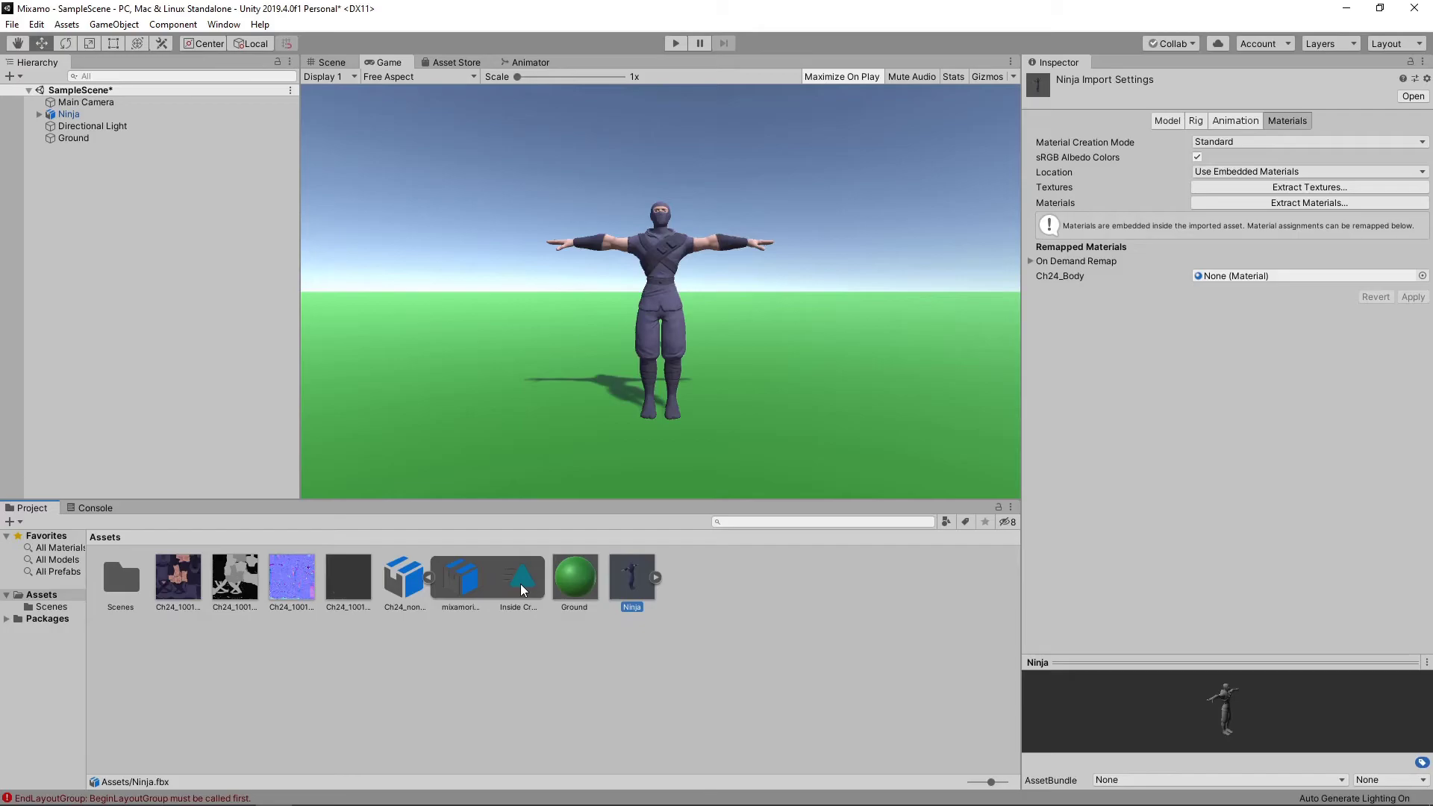
{"action": "left_click_drag", "start_coordinate": [521, 584], "coordinate": [77, 114]}
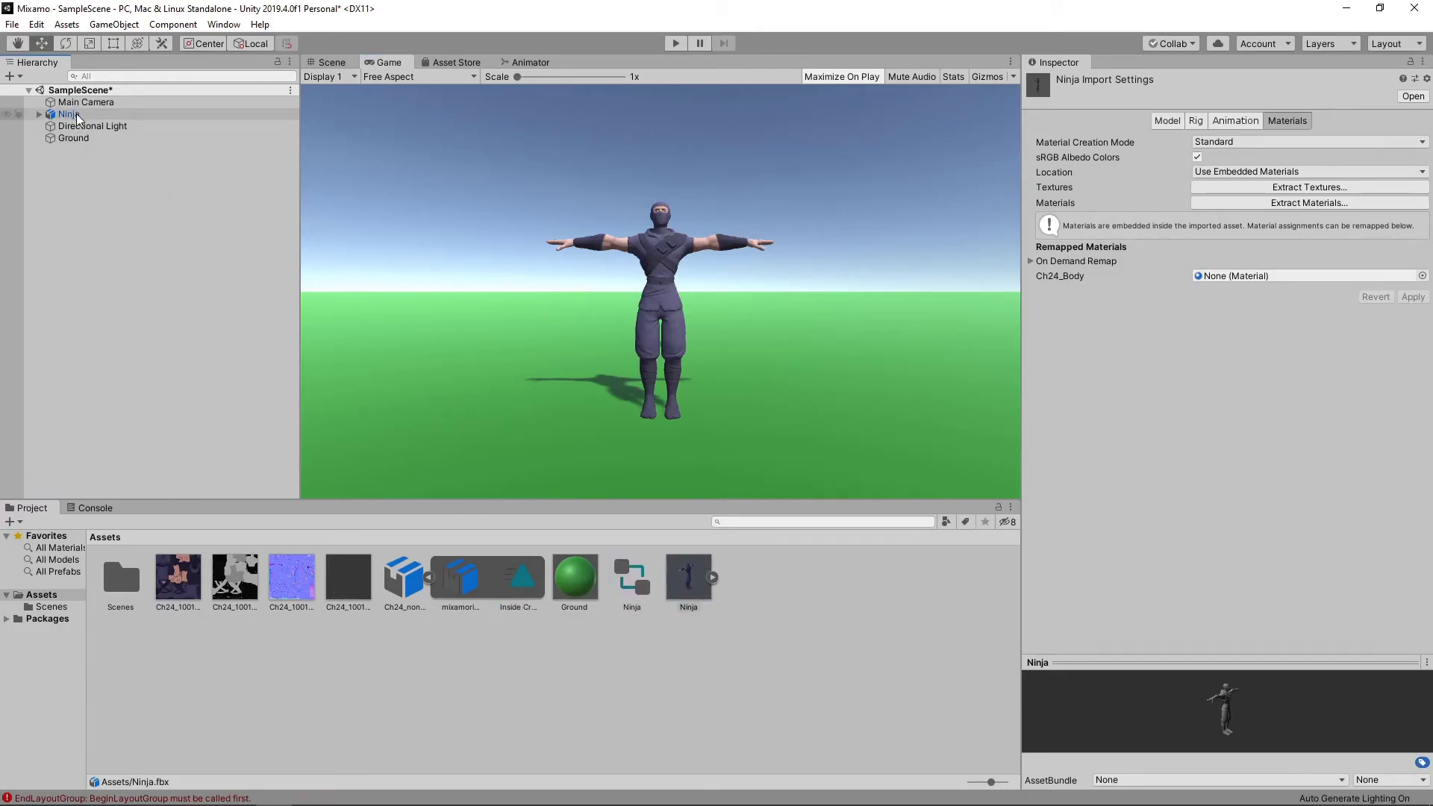
Step: Open the Ninja's Ninja.controller graph, showing Entry leading to Inside Crescent Kick
{"action": "left_click", "coordinate": [76, 113]}
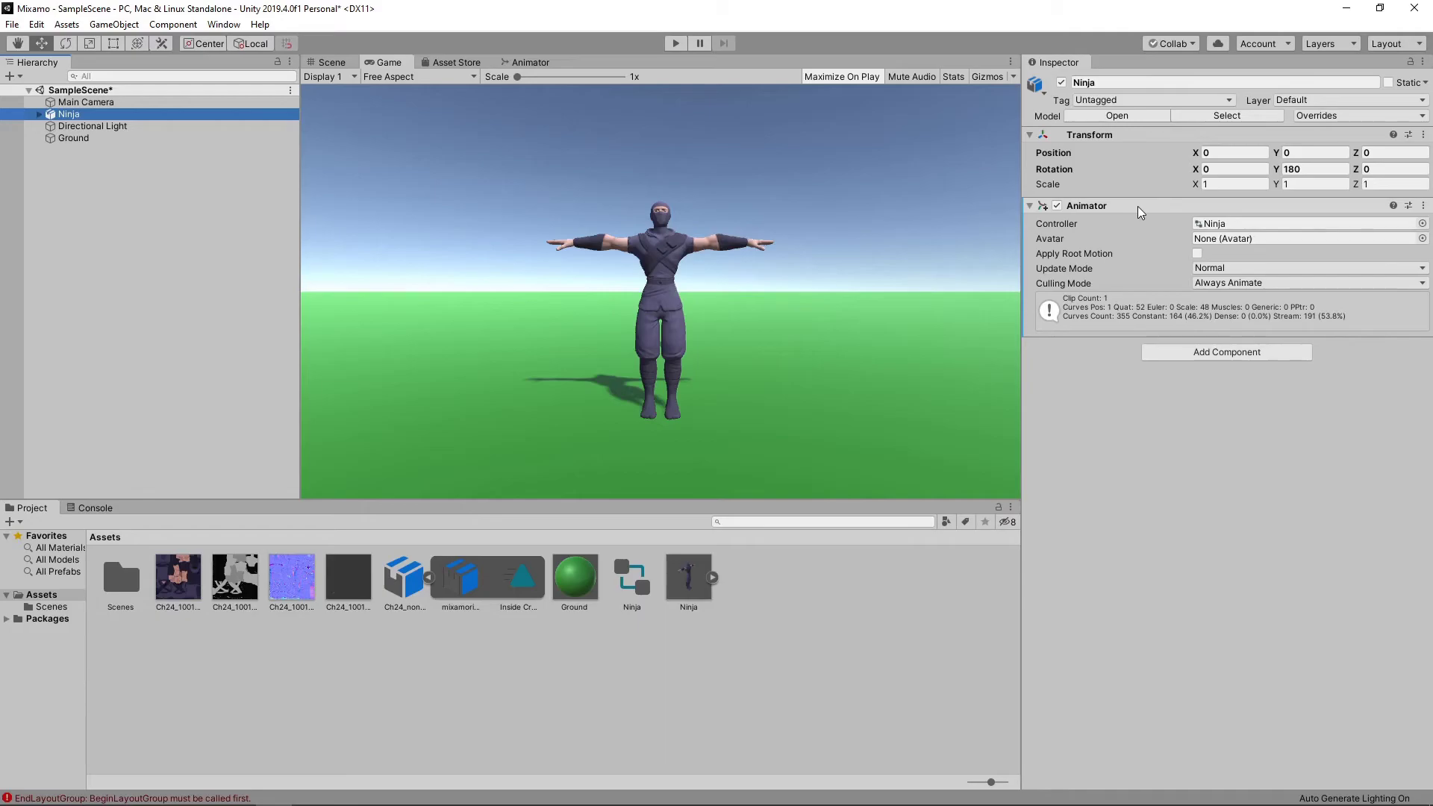
{"action": "left_click", "coordinate": [1210, 223]}
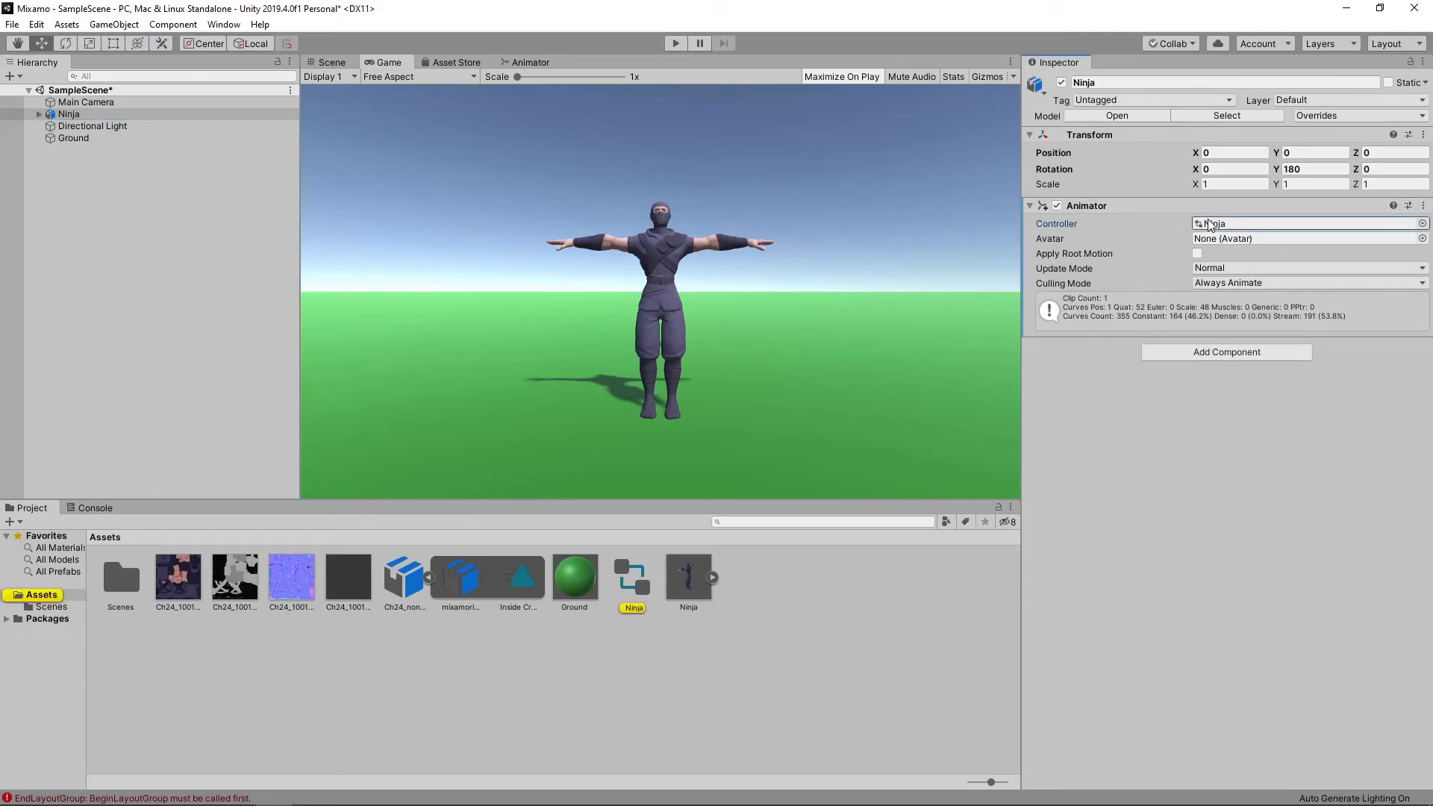
{"action": "double_click", "coordinate": [1210, 224]}
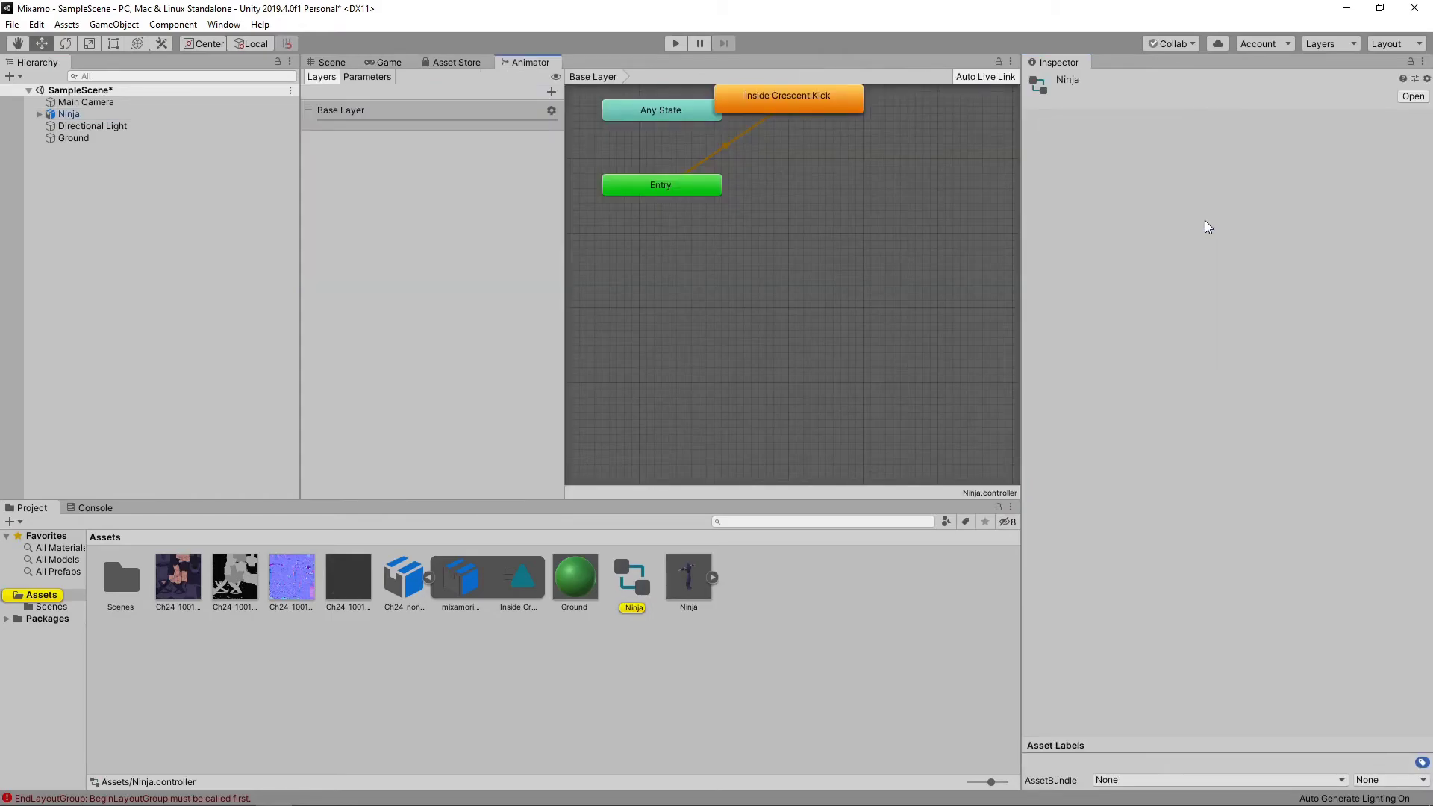
{"action": "middle_click_drag", "start_coordinate": [954, 223], "coordinate": [951, 387]}
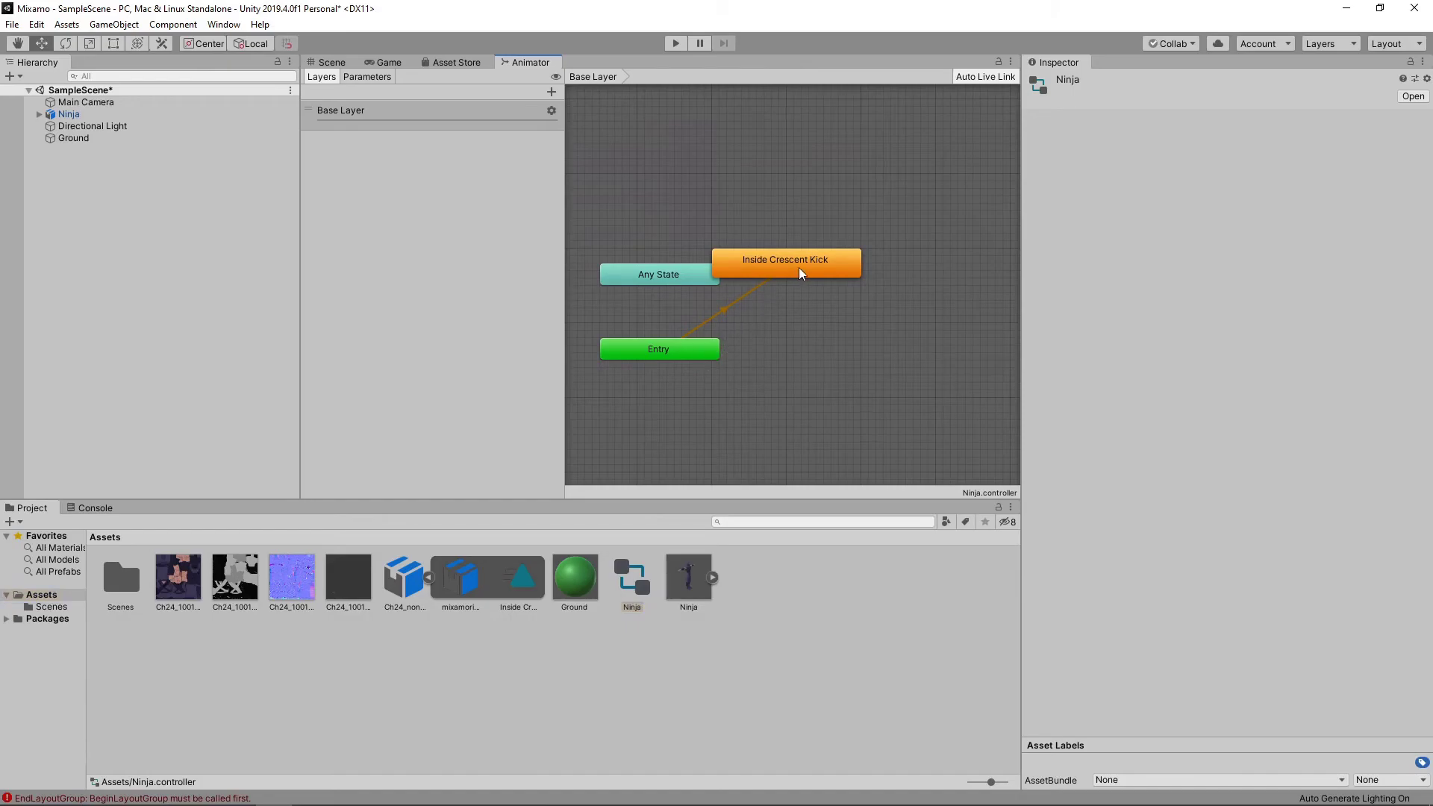
Step: Enter Play mode to watch the ninja perform the Inside Crescent Kick
{"action": "left_click", "coordinate": [673, 43]}
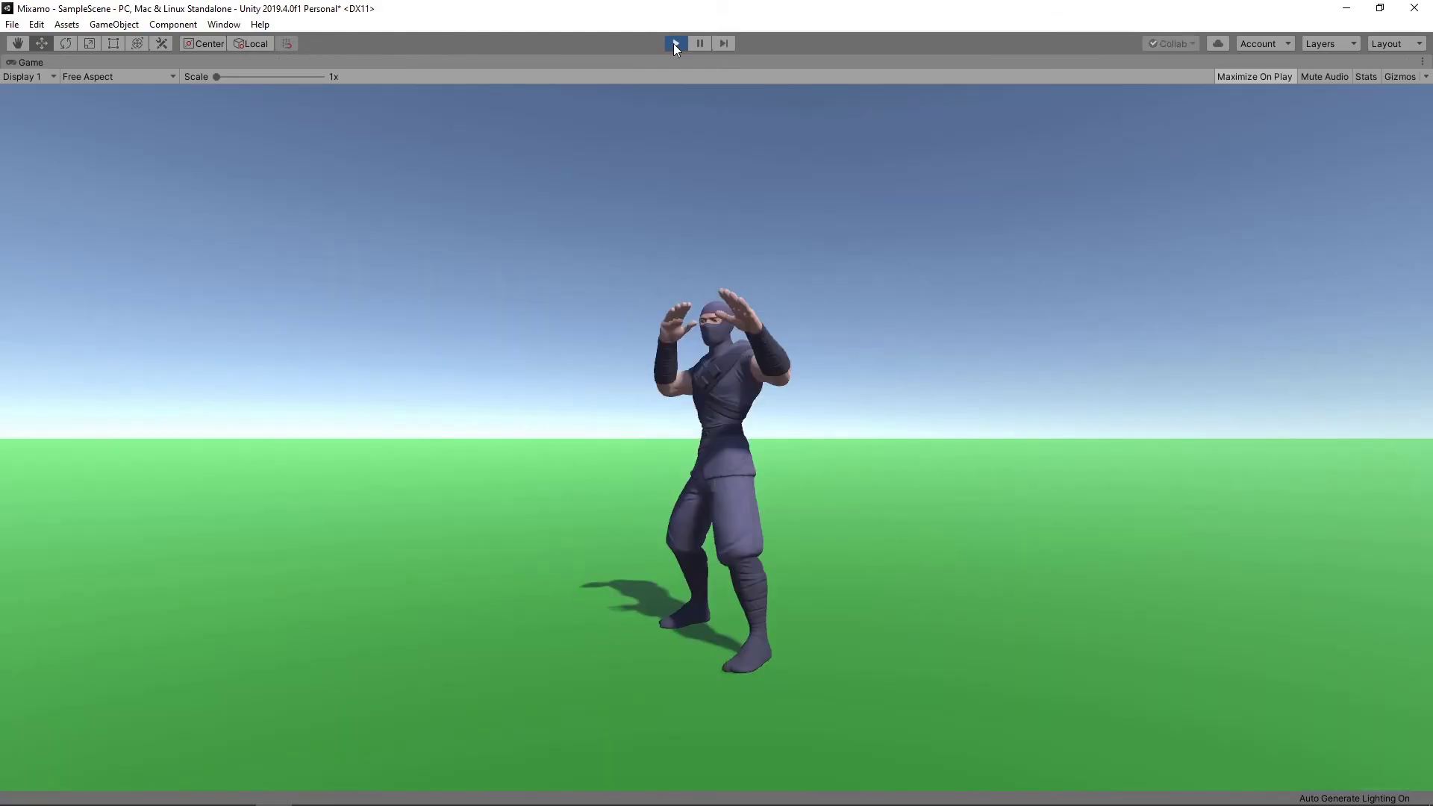